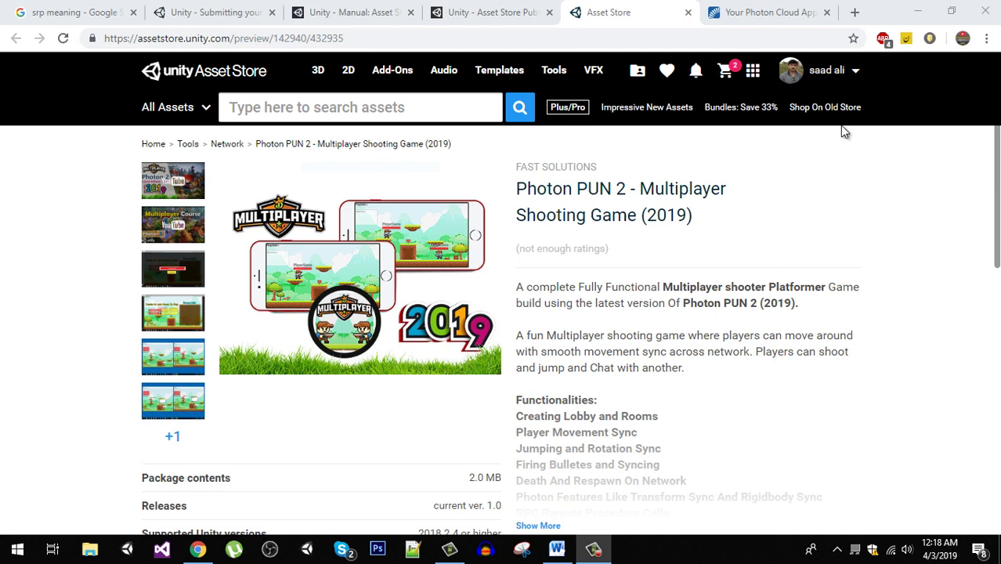
# Open the uploadtool package from the desktop and create a 2D Unity project named TestingMultiplayer in D:\UNITY PROJECTS.
pyautogui.click(915, 12)
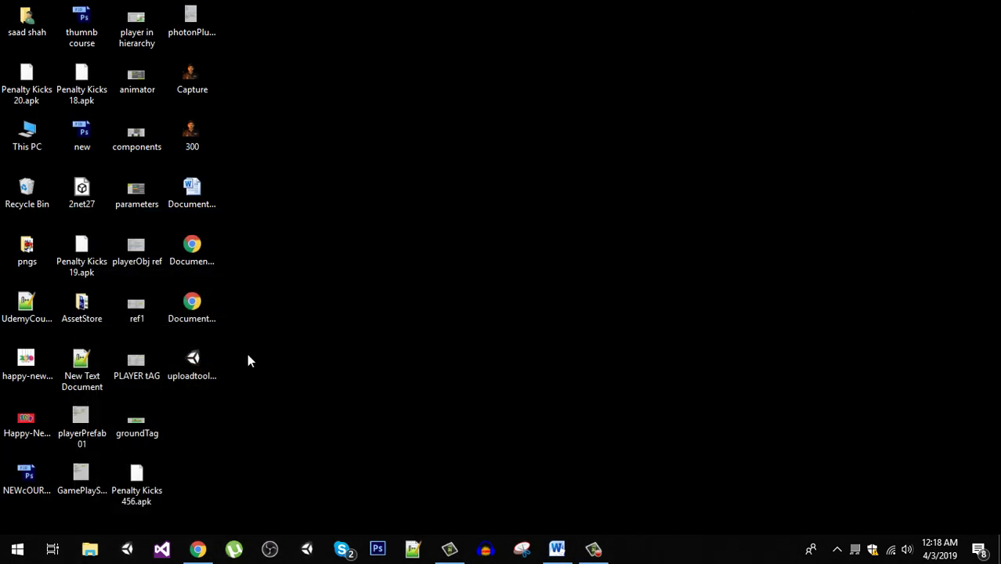
pyautogui.doubleClick(200, 381)
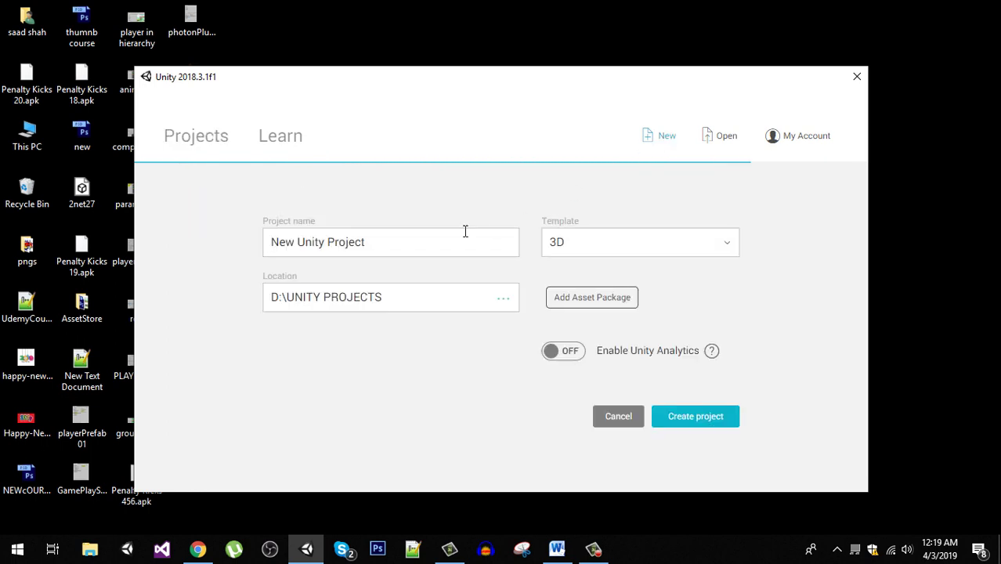
pyautogui.click(619, 247)
pyautogui.click(593, 255)
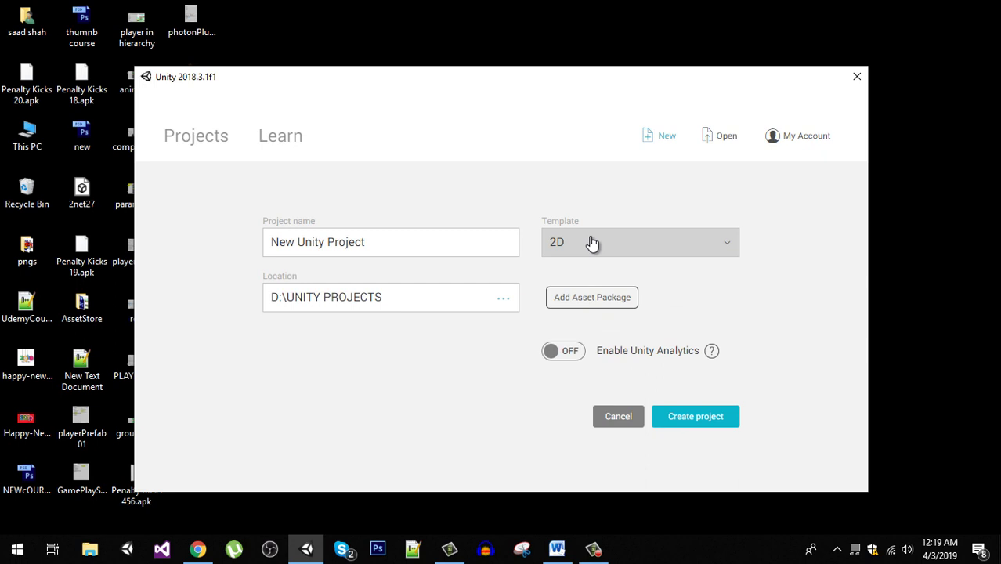
pyautogui.click(438, 250)
pyautogui.hotkey('ctrl', 'a')
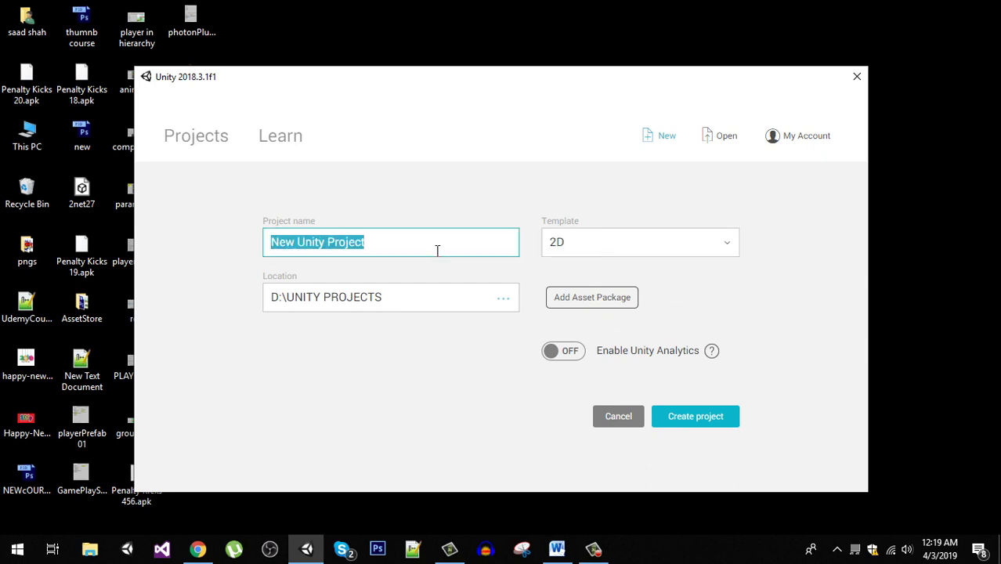
pyautogui.write('TestingMultiplayer')
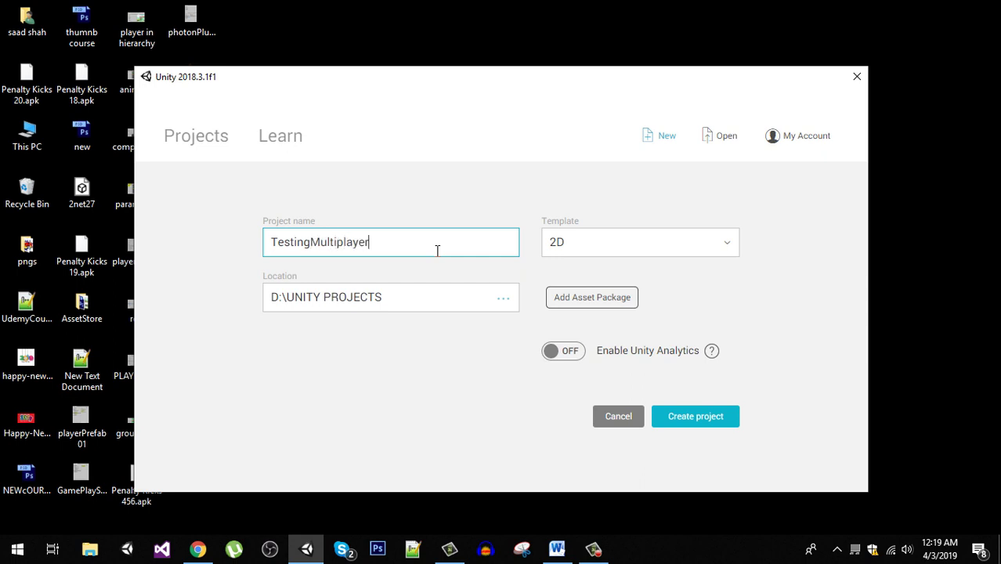
pyautogui.click(695, 420)
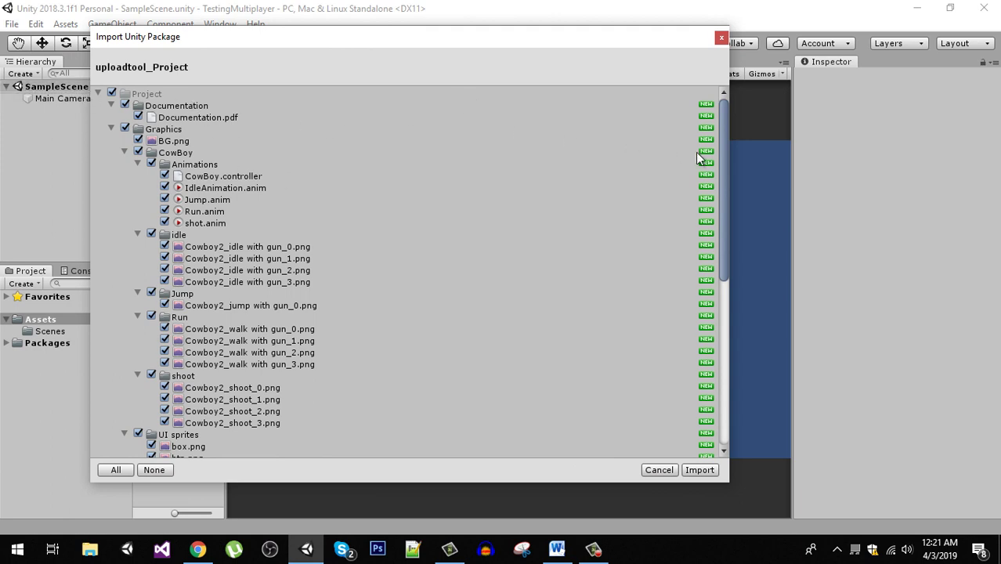
# Import every file of the uploadtool_Project package and review the script errors logged in the Console.
pyautogui.moveTo(727, 161); pyautogui.dragTo(735, 340)
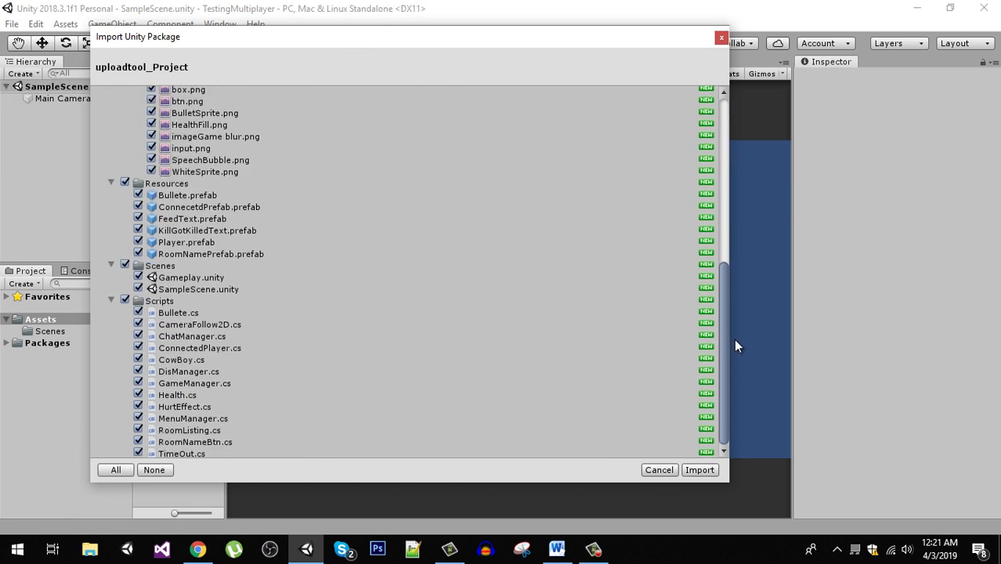
pyautogui.click(699, 470)
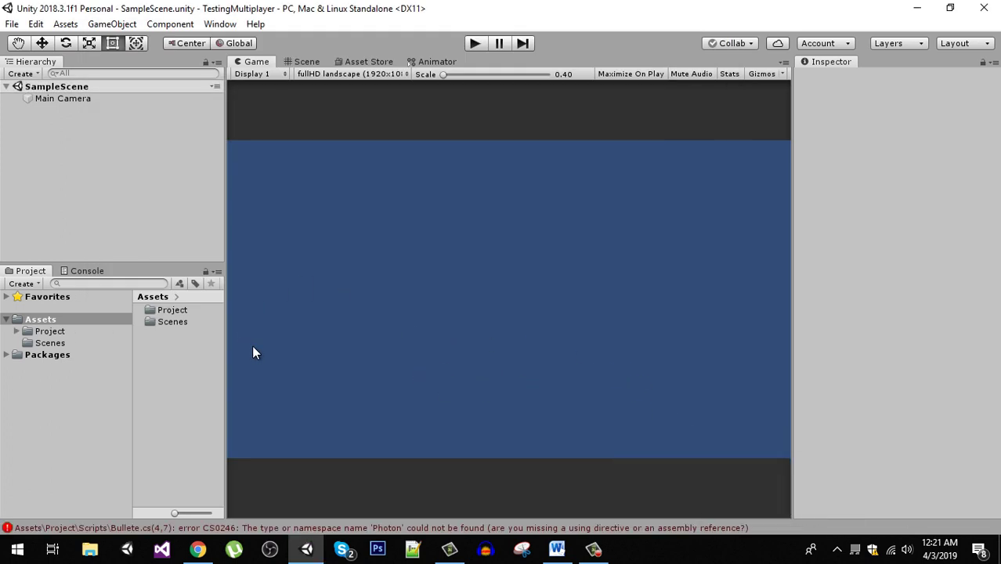
pyautogui.click(86, 271)
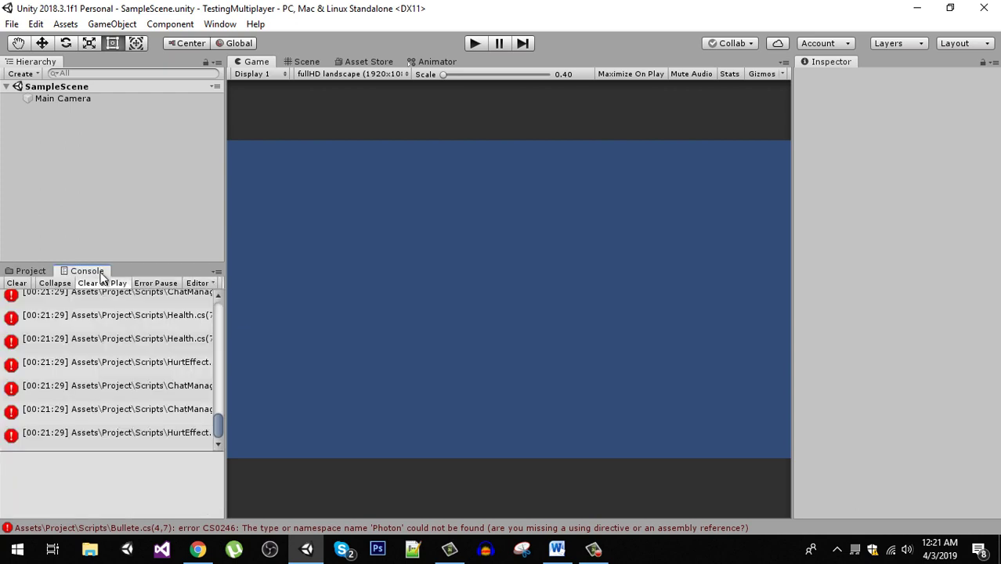
pyautogui.moveTo(216, 418); pyautogui.dragTo(217, 312)
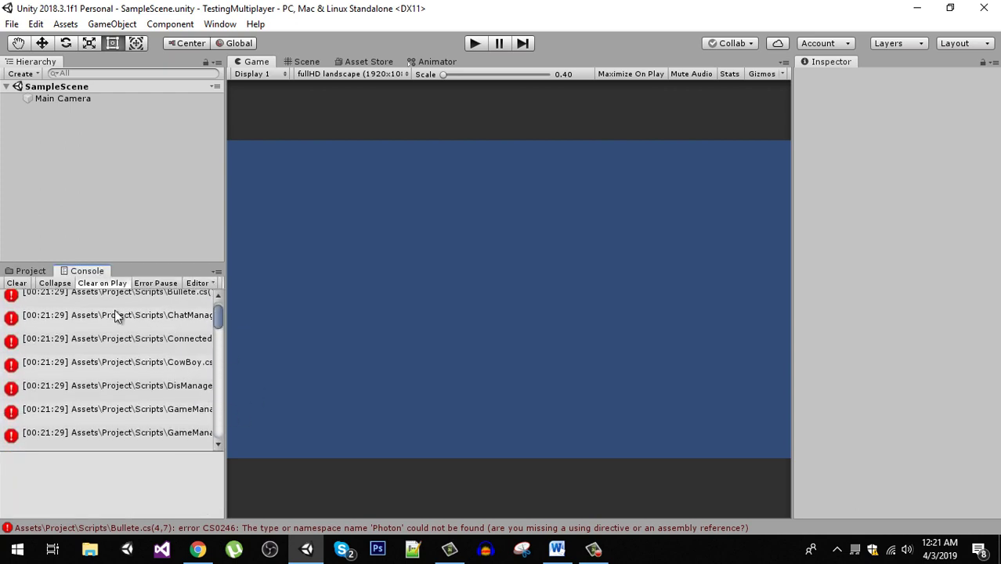
pyautogui.click(29, 272)
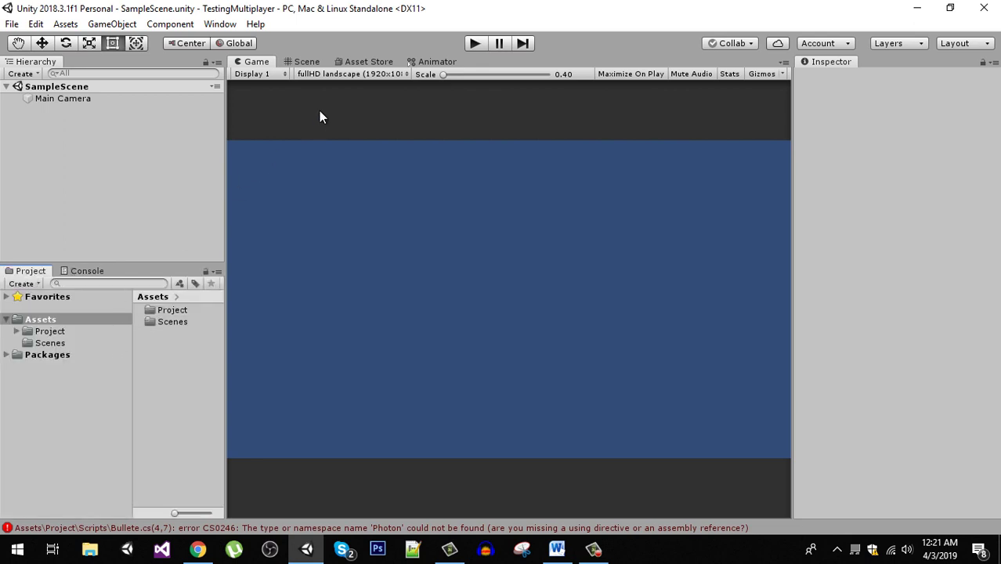
# Show the Asset Store inside the Unity editor.
pyautogui.click(352, 62)
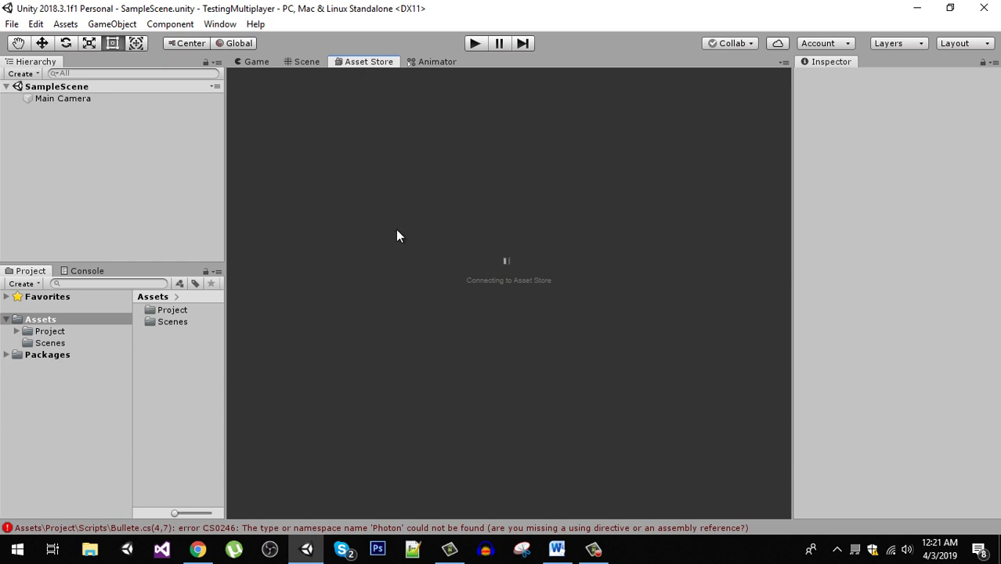
pyautogui.click(197, 549)
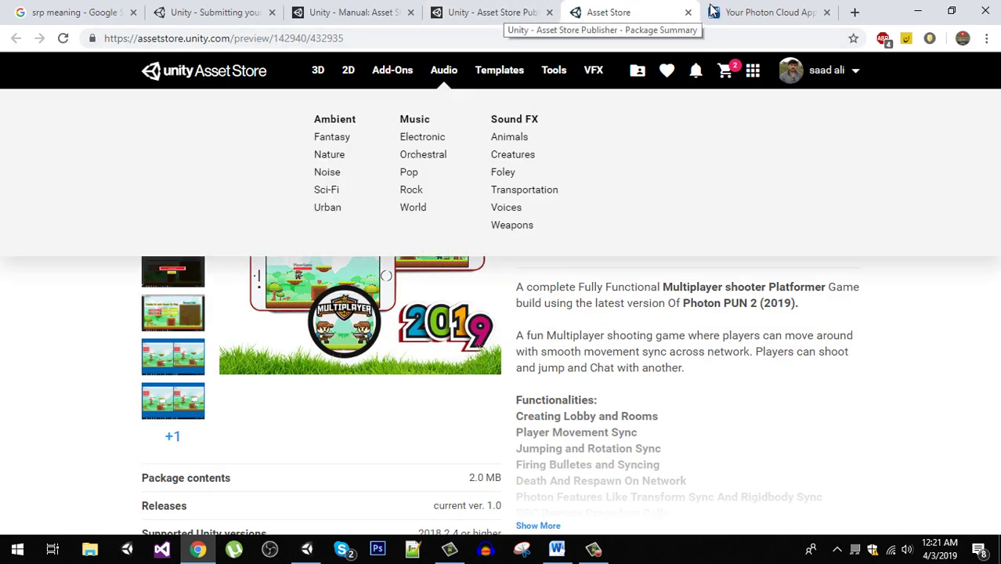
pyautogui.click(507, 15)
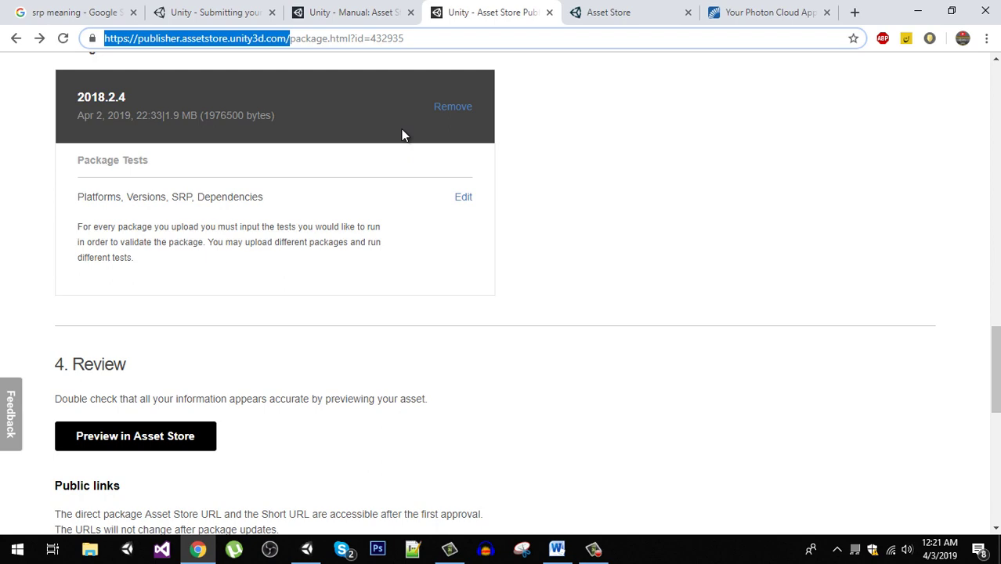
pyautogui.click(365, 10)
pyautogui.click(227, 15)
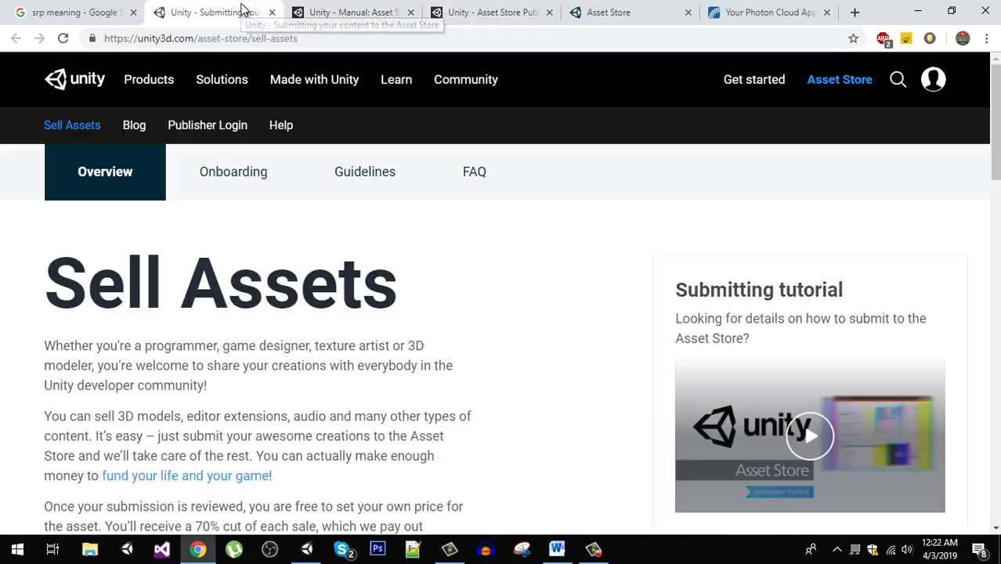
pyautogui.click(918, 11)
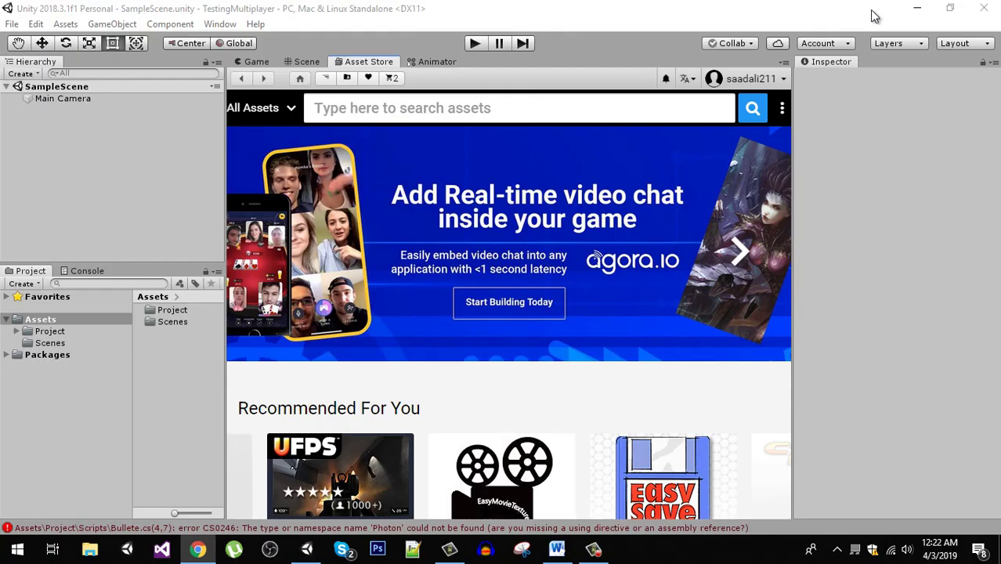
# Find PUN 2 - FREE among the purchased assets and import all of its files into the project.
pyautogui.click(345, 79)
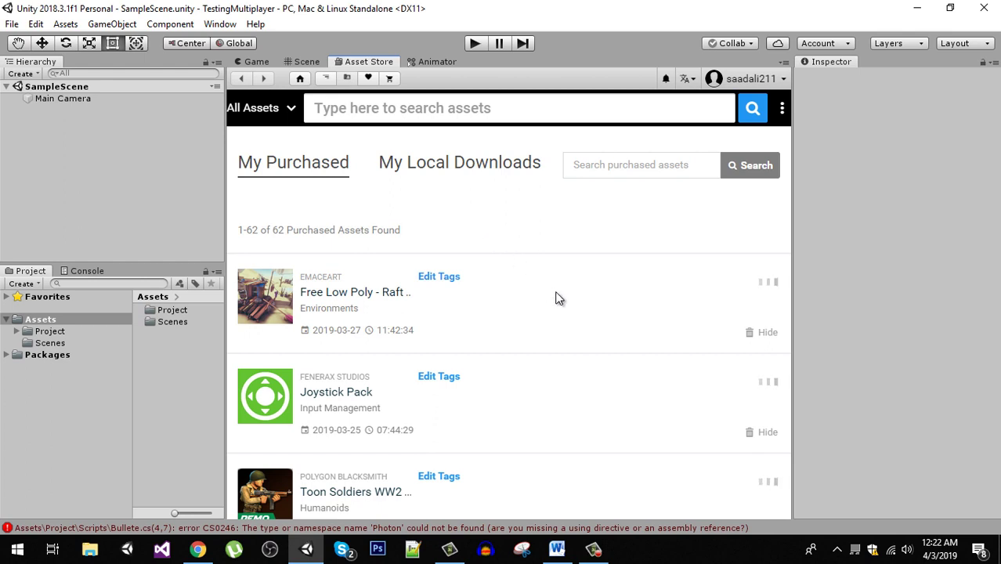
pyautogui.scroll(-5, 608, 298)
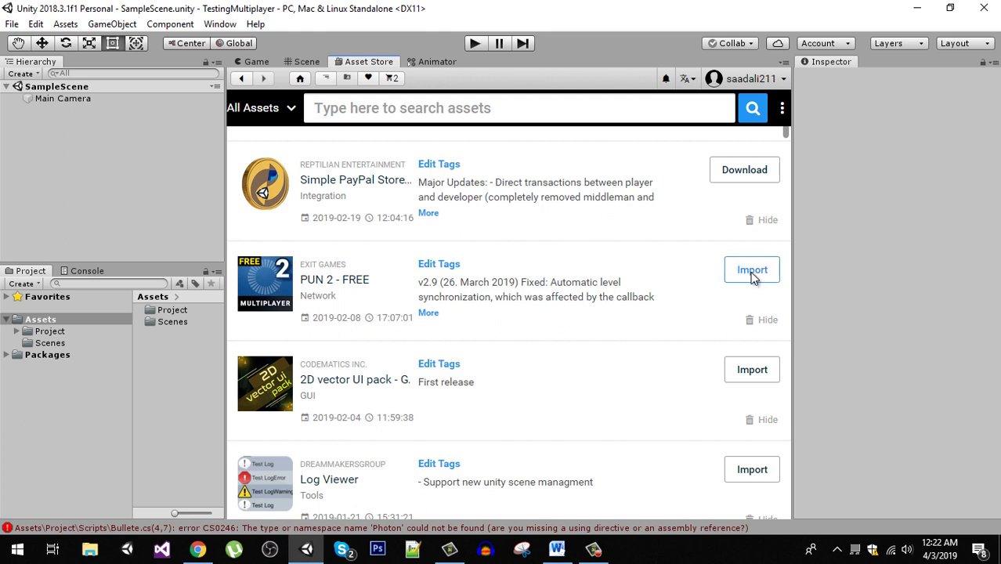
pyautogui.click(739, 282)
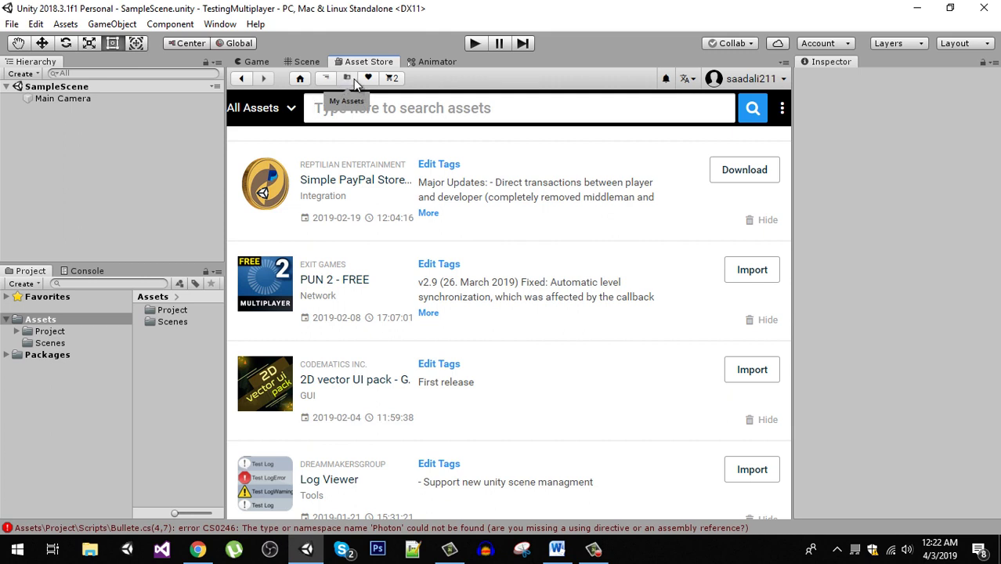
pyautogui.click(404, 115)
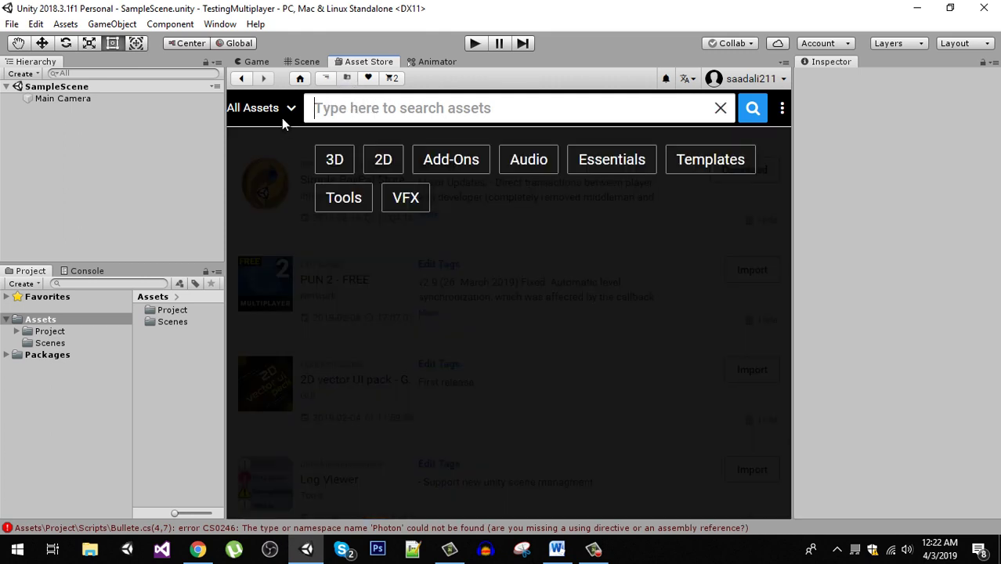
pyautogui.click(721, 108)
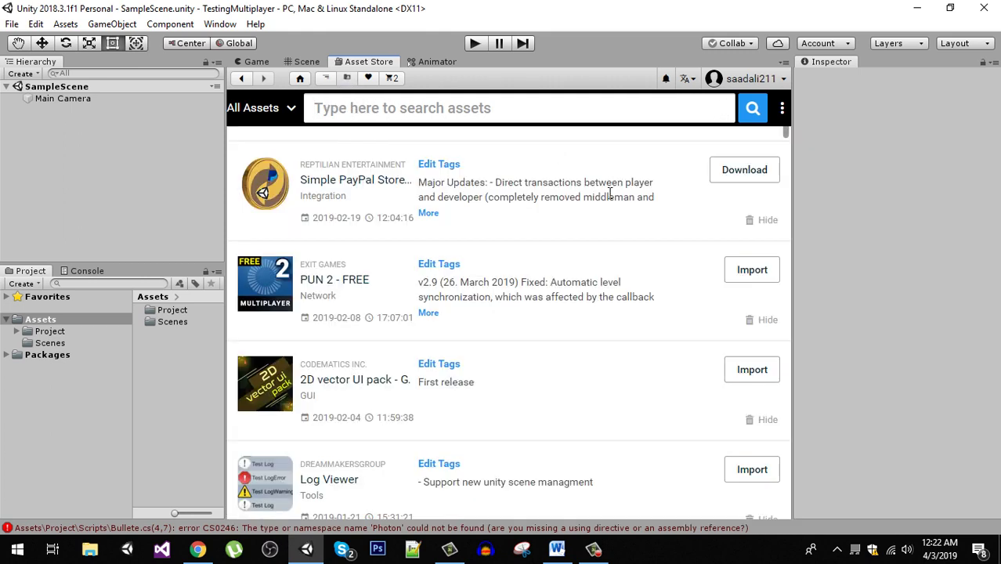
pyautogui.click(753, 271)
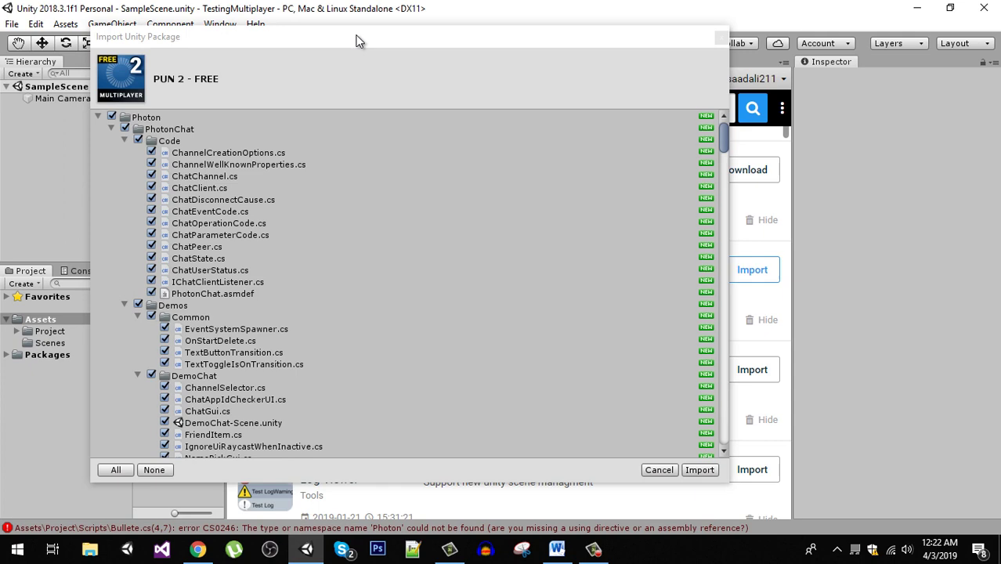
pyautogui.scroll(-5, 235, 212)
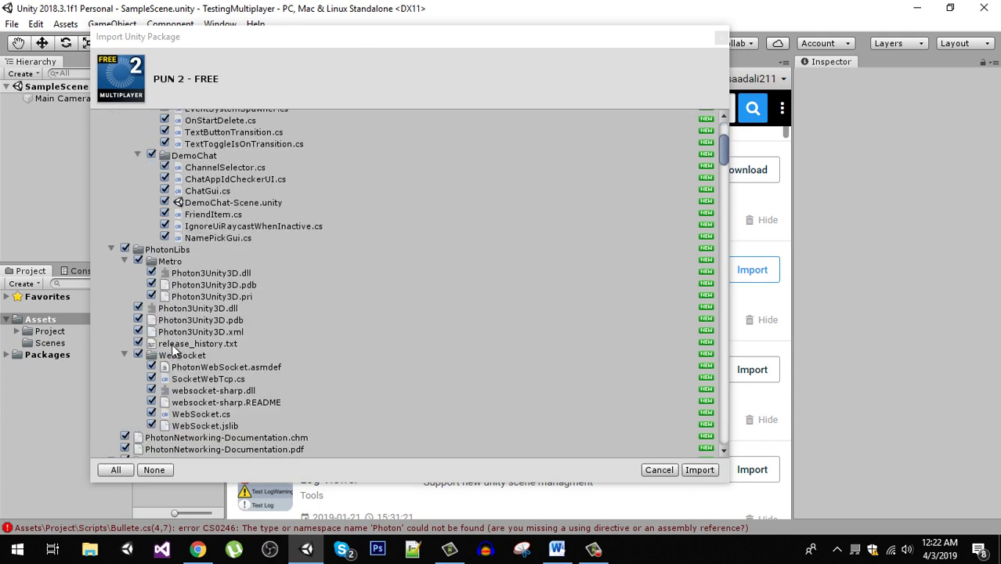
pyautogui.click(699, 471)
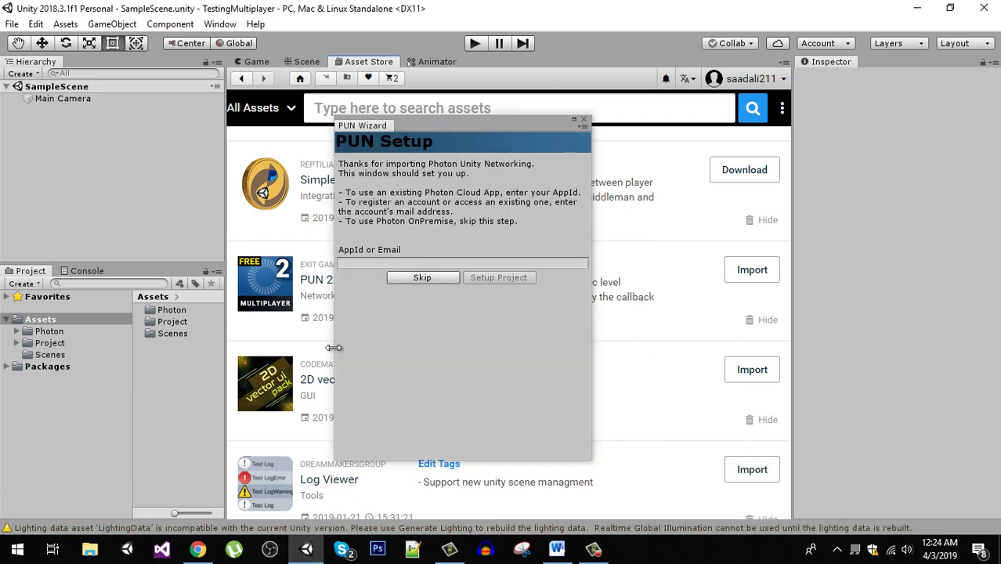
# Switch to Chrome and copy the App ID of the PhotonYoutube app from the Photon Cloud dashboard.
pyautogui.moveTo(490, 126); pyautogui.dragTo(530, 139)
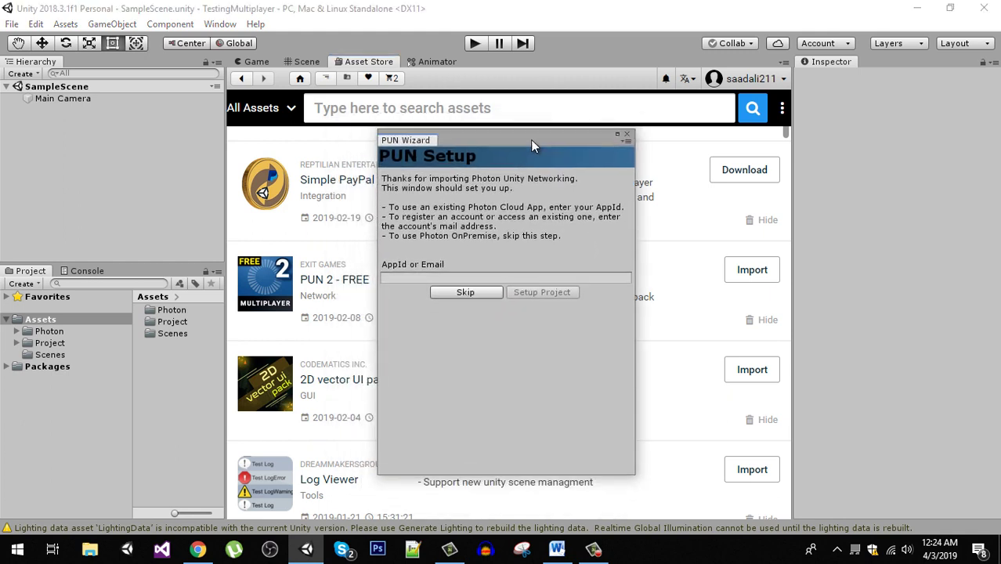
pyautogui.click(401, 276)
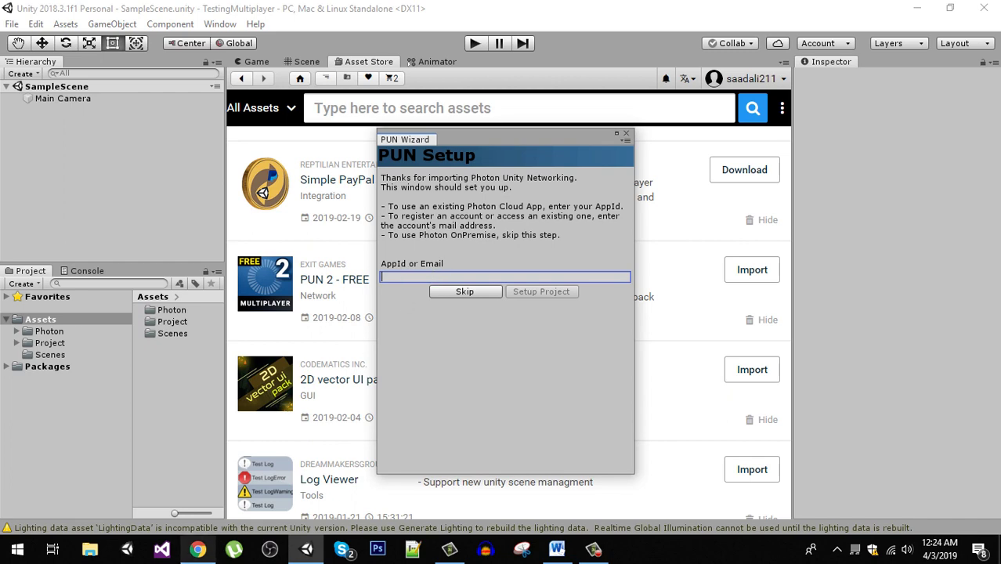
pyautogui.click(197, 549)
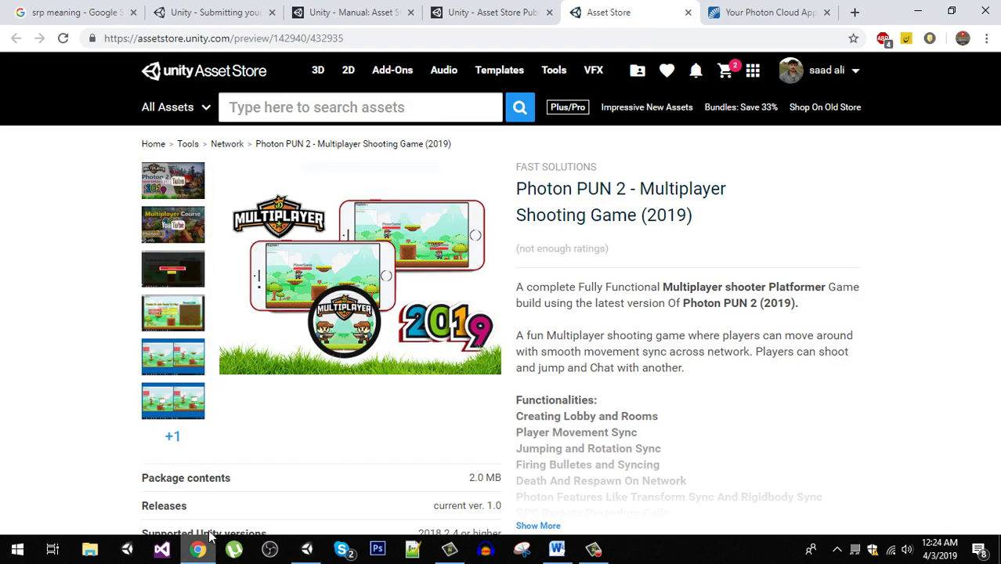
pyautogui.click(760, 11)
pyautogui.scroll(3, 267, 102)
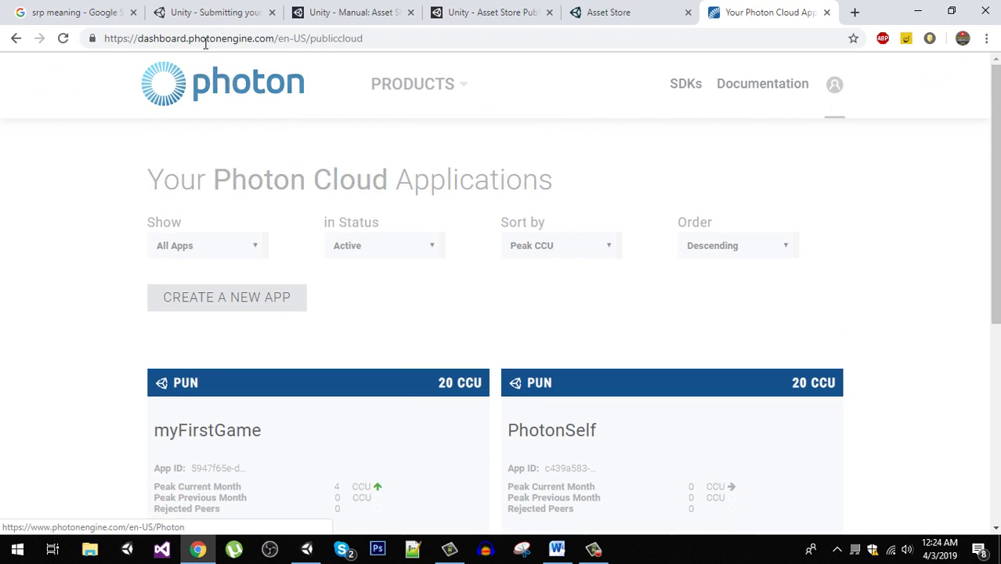
pyautogui.scroll(-2, 423, 249)
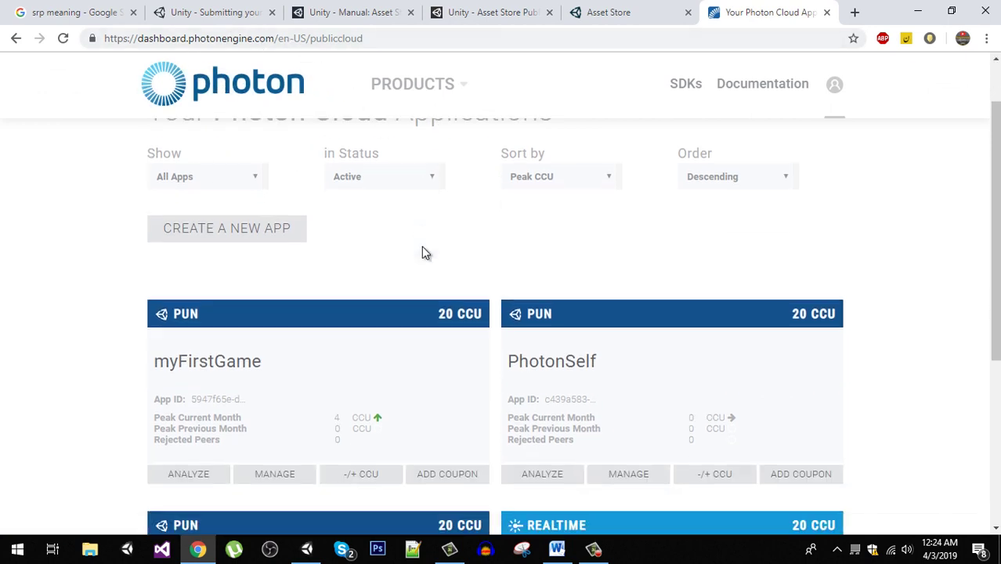
pyautogui.scroll(2, 267, 229)
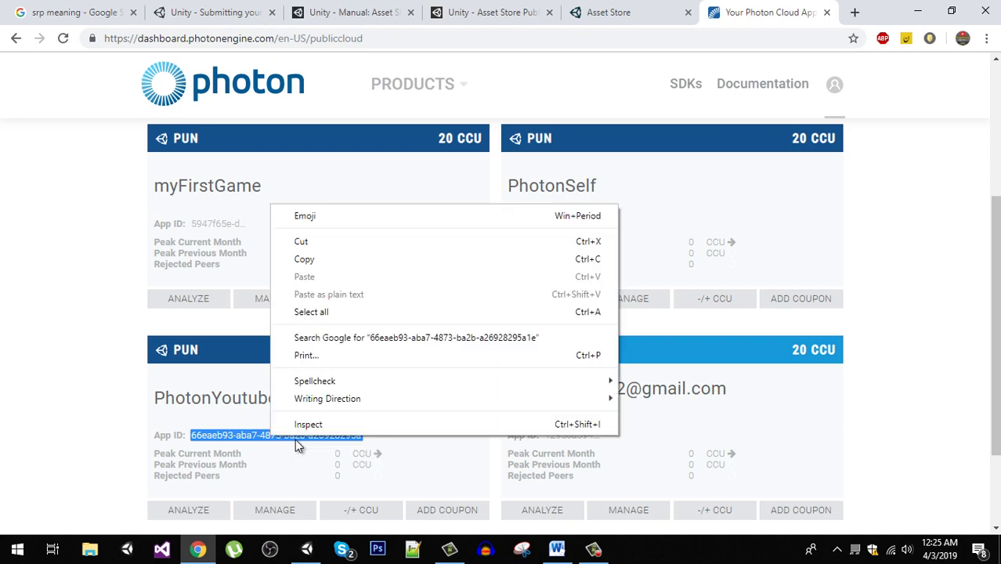
pyautogui.rightClick(271, 436)
pyautogui.click(367, 261)
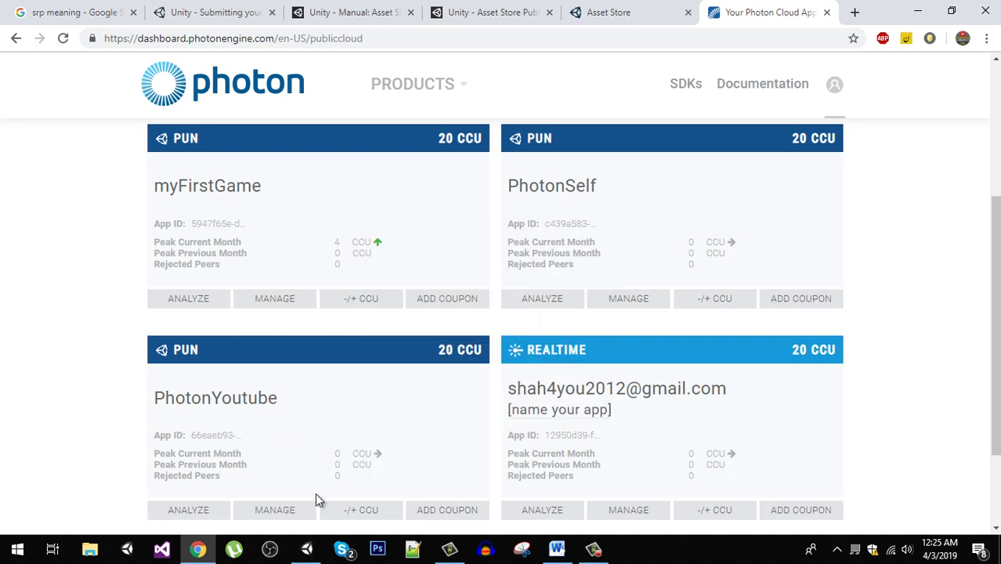
# Back in Unity, paste the copied Photon App ID into the PUN Setup wizard, set up the project and close the wizard.
pyautogui.click(307, 550)
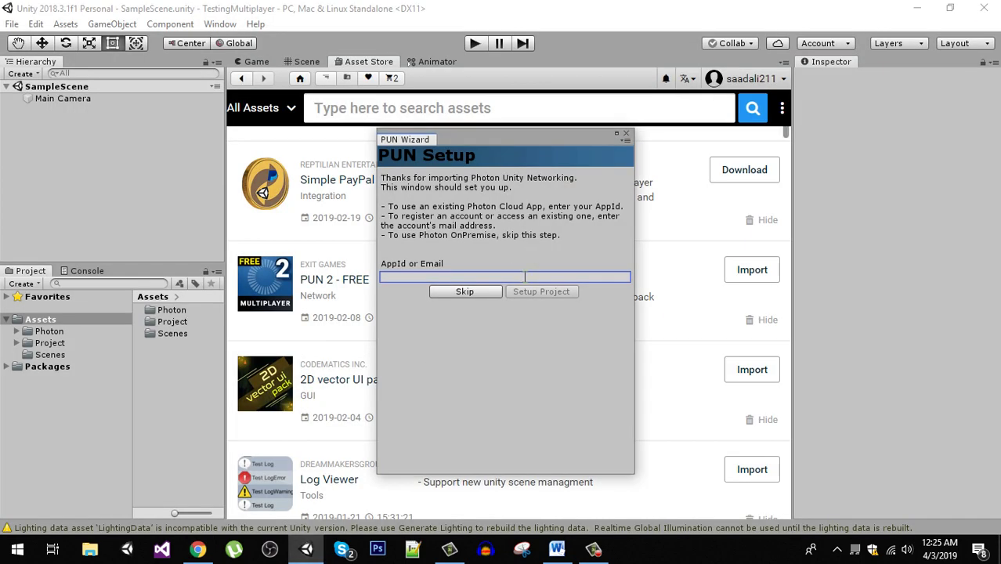
pyautogui.rightClick(463, 279)
pyautogui.click(462, 277)
pyautogui.hotkey('ctrl', 'v')
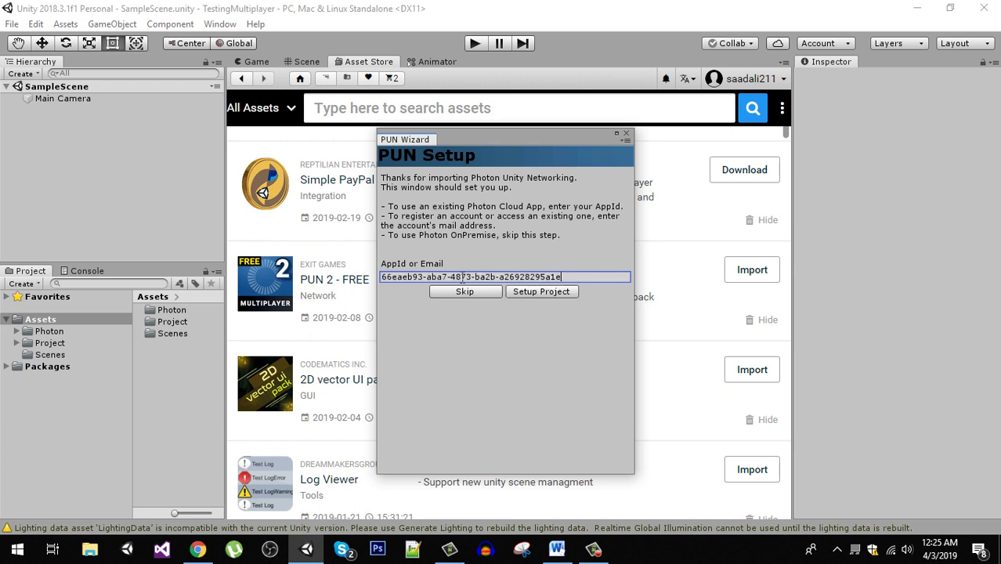
pyautogui.click(559, 292)
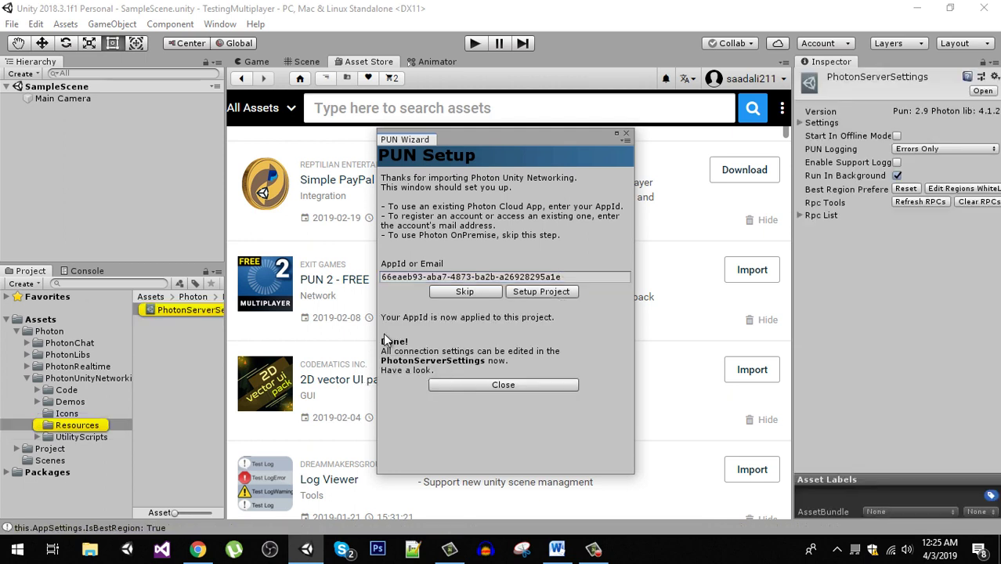
pyautogui.click(530, 385)
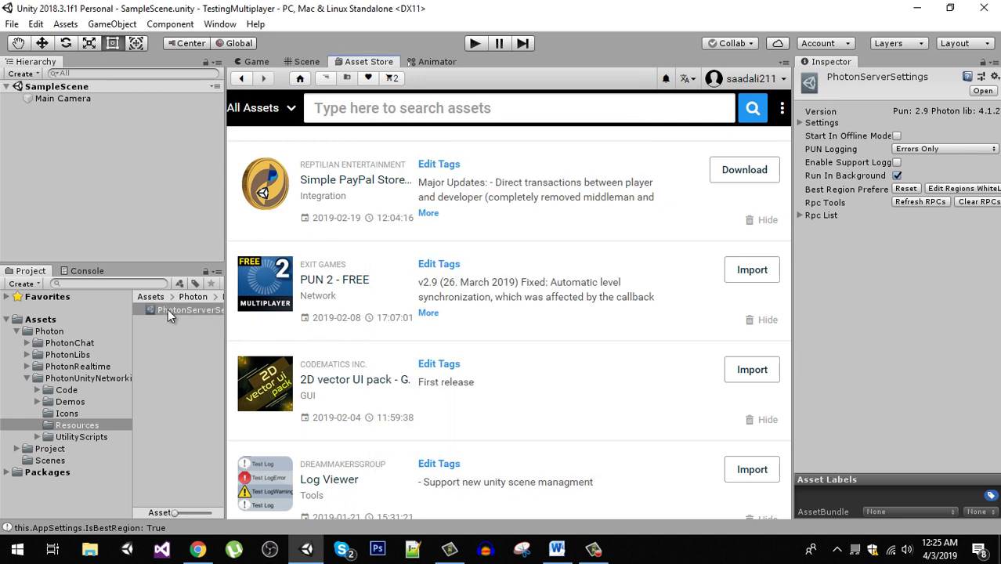
# View the PUN Logging levels available in PhotonServerSettings, leaving the setting as it is.
pyautogui.click(924, 149)
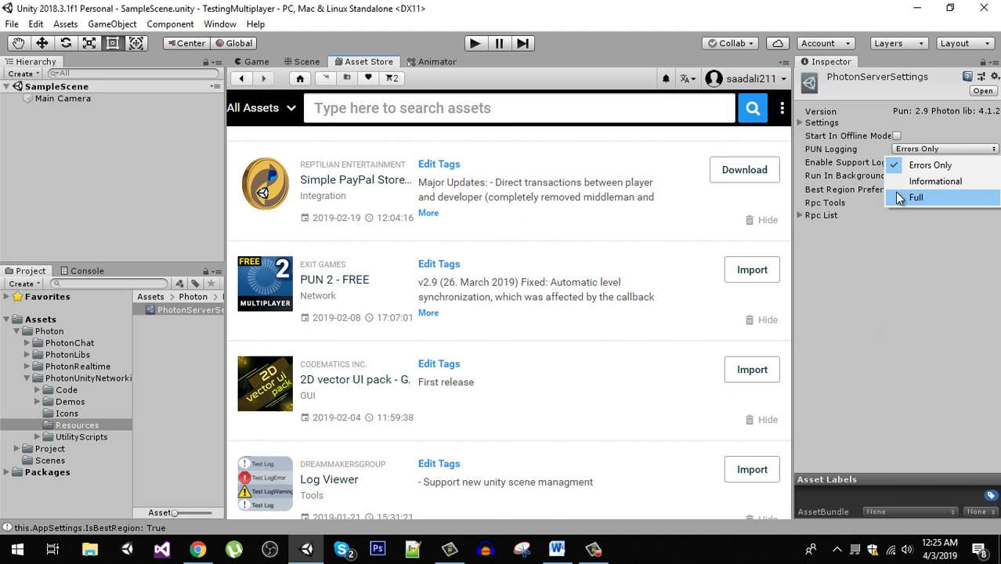
pyautogui.click(922, 326)
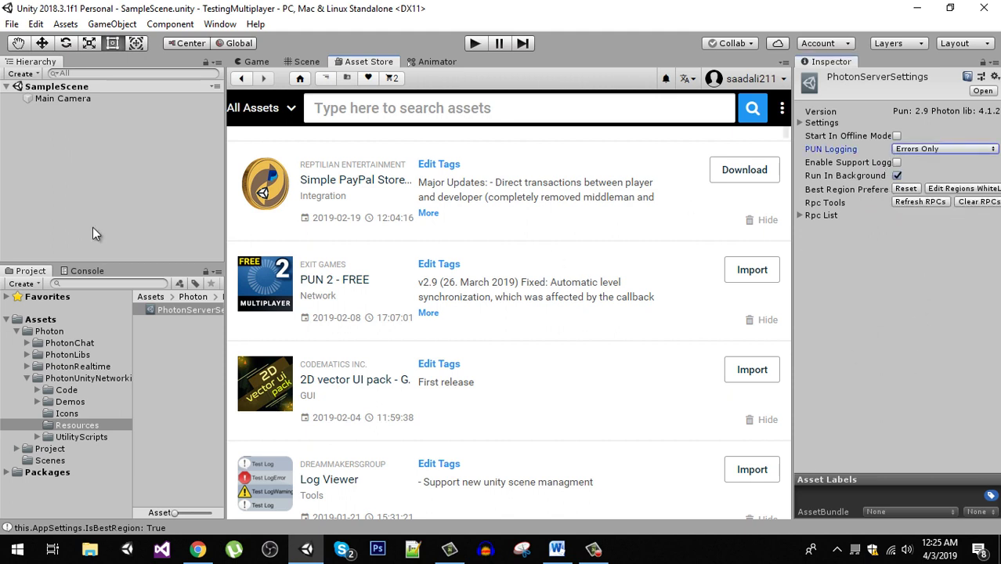
# Collapse the Photon folder in the project and clear all messages from the console.
pyautogui.click(16, 332)
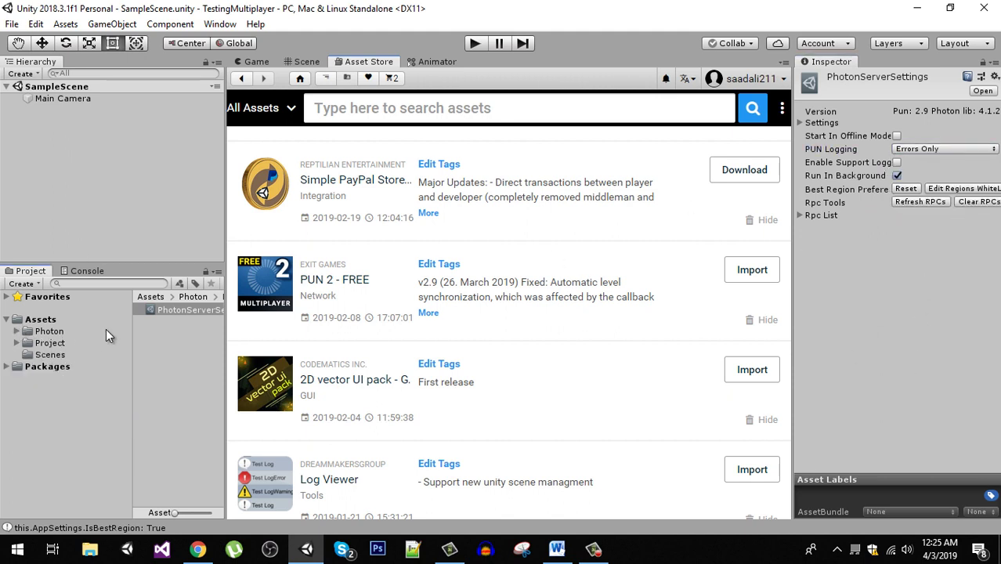
pyautogui.click(87, 271)
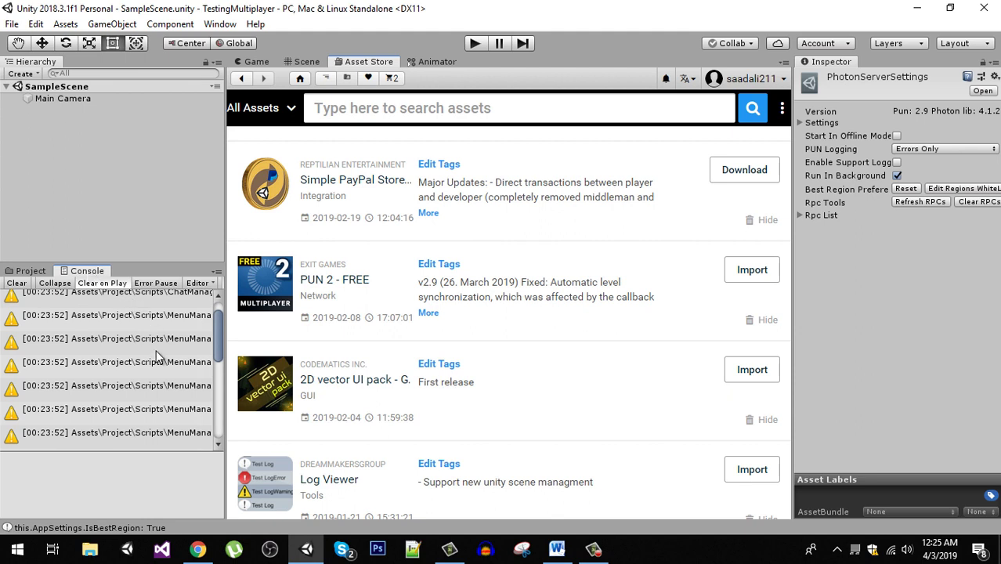
pyautogui.click(17, 283)
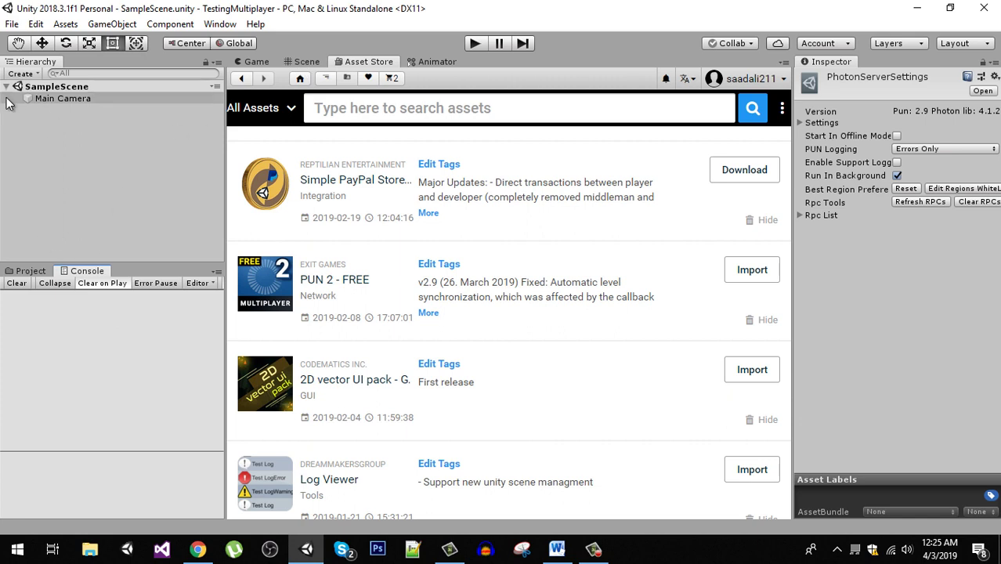
# Show the default SampleScene in the project's Assets/Scenes folder, keeping its name.
pyautogui.click(31, 270)
pyautogui.click(45, 357)
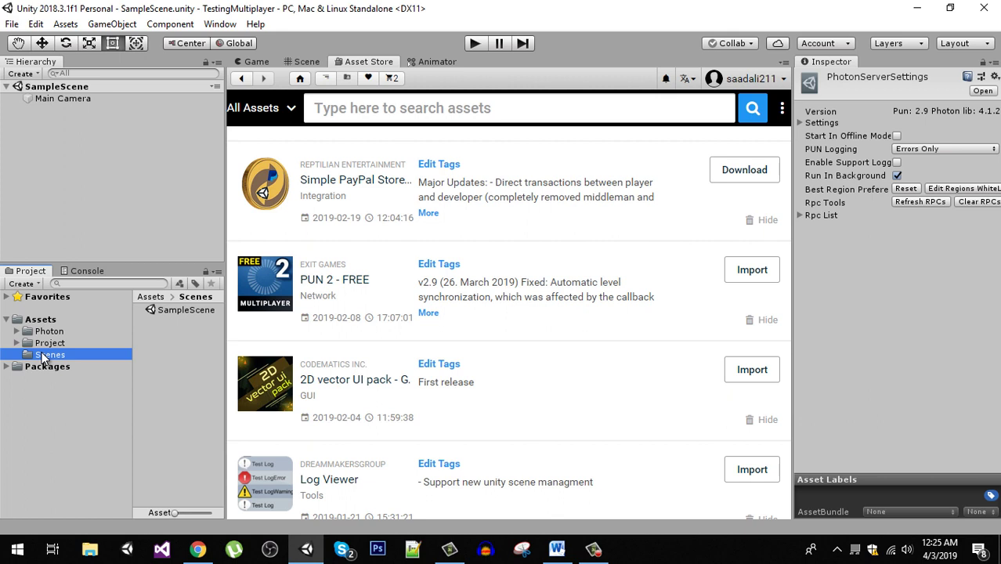
pyautogui.click(191, 311)
pyautogui.click(191, 316)
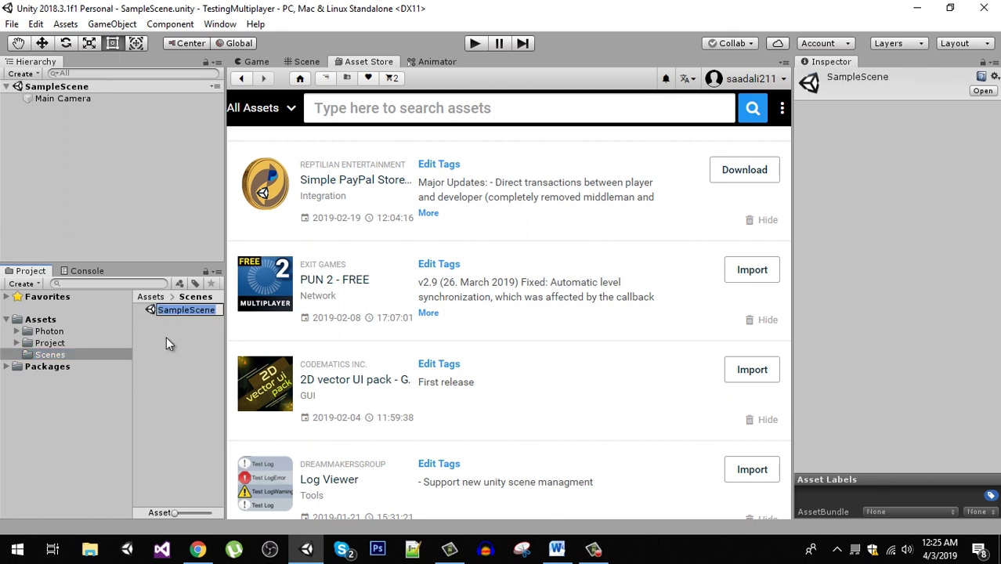
pyautogui.press('Return')
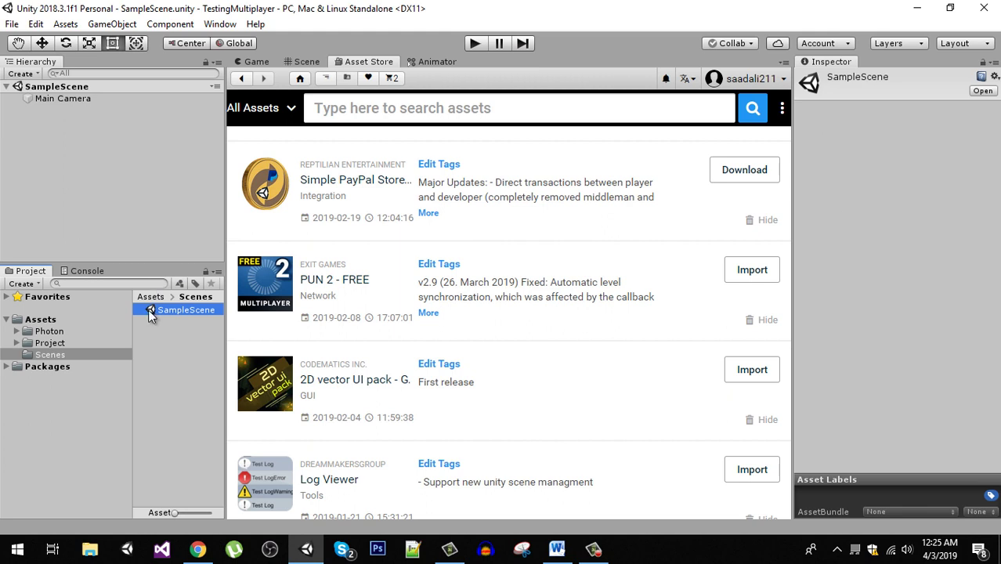
# Open the package's SampleScene from Assets/Project/Scenes and display it in the Scene and Game views.
pyautogui.click(17, 343)
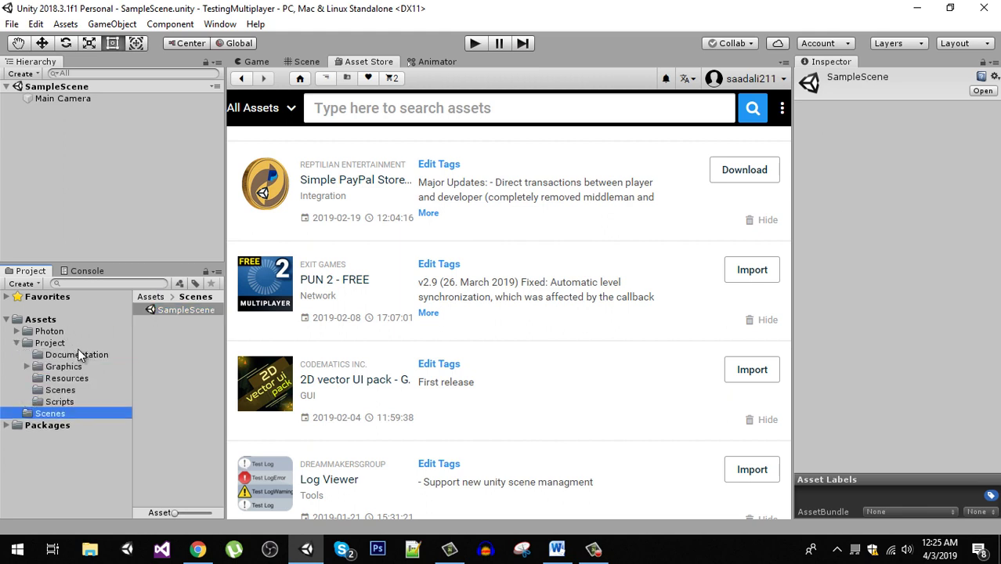
pyautogui.click(61, 391)
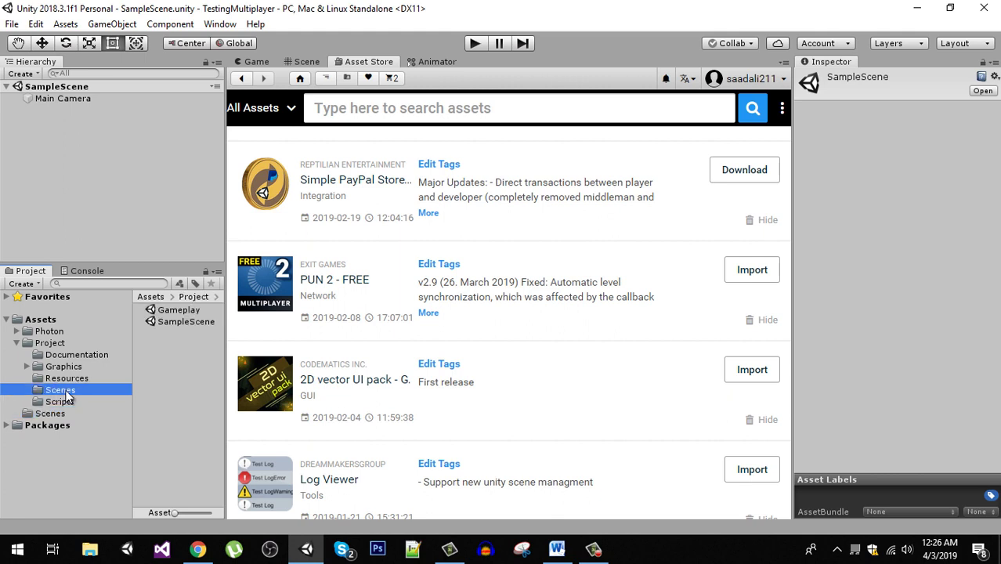
pyautogui.click(188, 322)
pyautogui.doubleClick(189, 320)
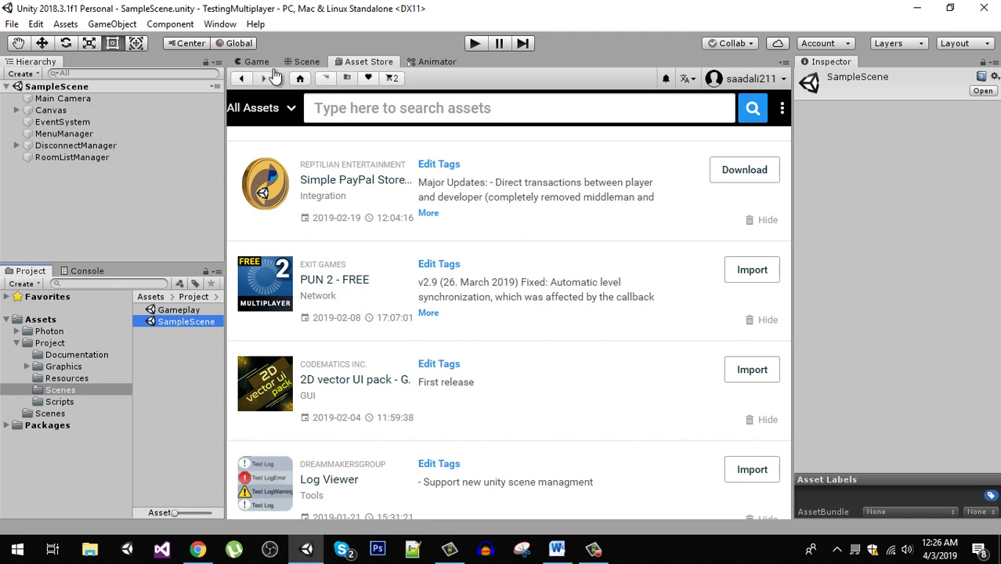
pyautogui.click(306, 62)
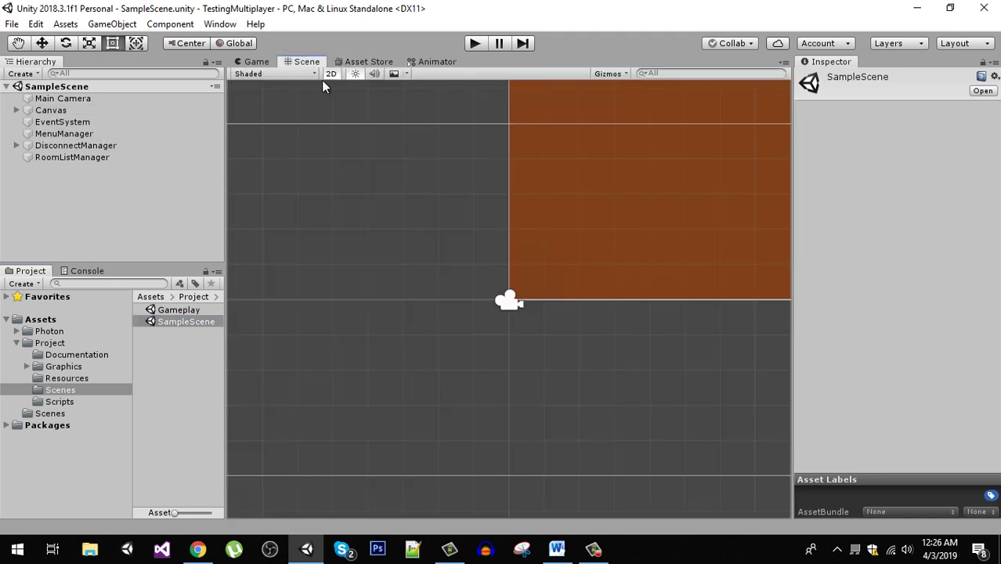
pyautogui.click(253, 62)
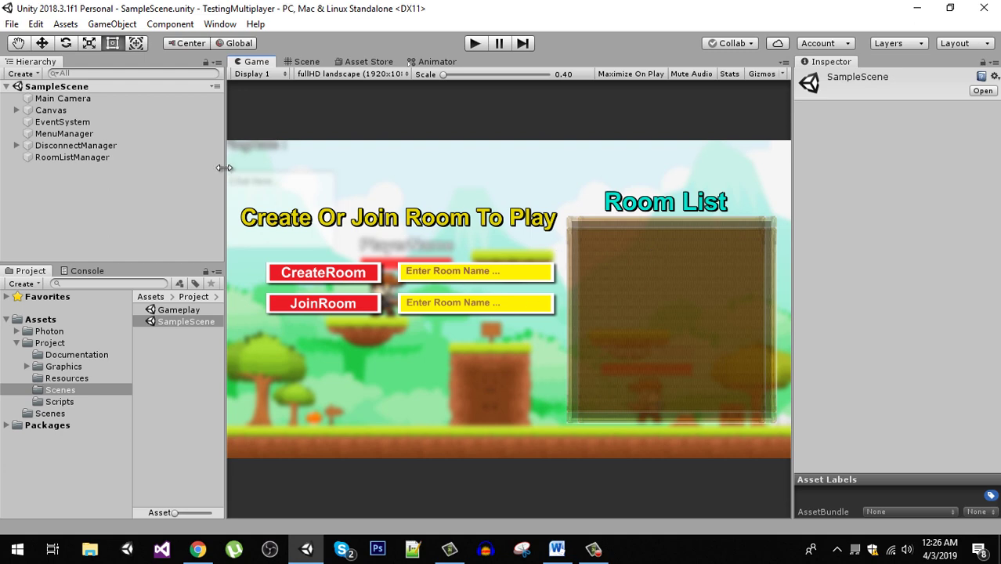
# Add the Gameplay scene below SampleScene in the Scenes In Build list of the Build Settings.
pyautogui.click(12, 24)
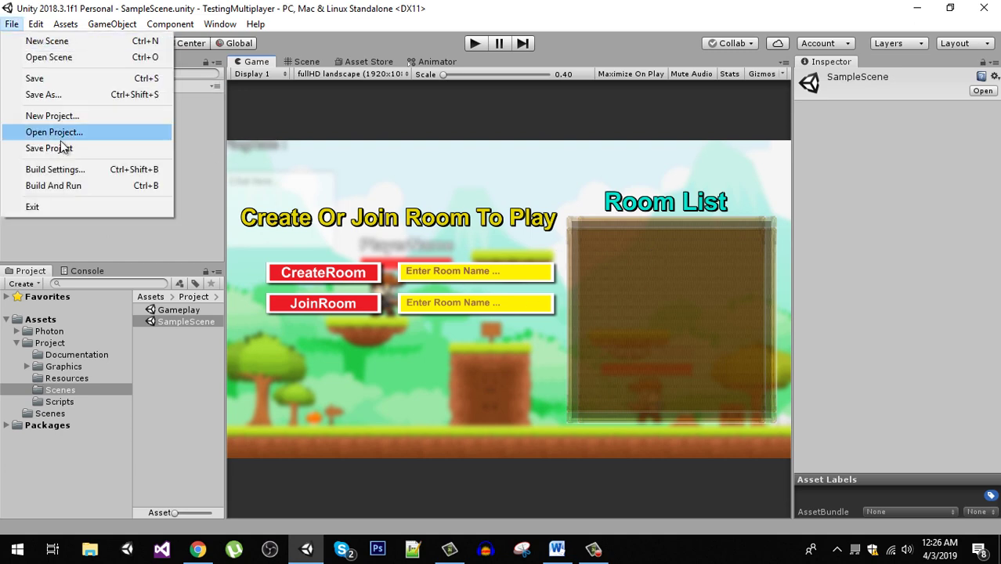
pyautogui.click(59, 168)
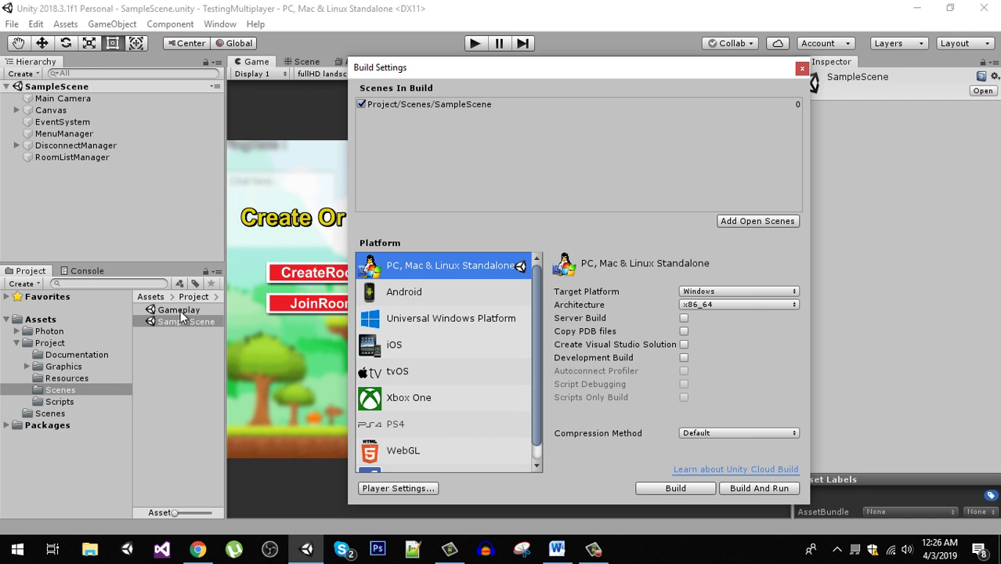
pyautogui.moveTo(176, 313); pyautogui.dragTo(386, 197)
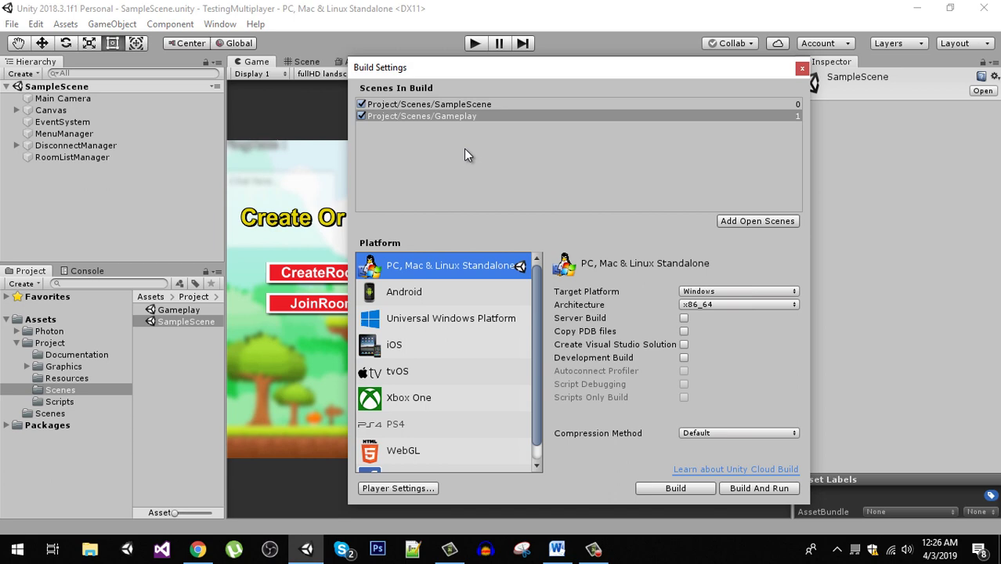
# Build the PC, Mac & Linux Standalone version into a new desktop folder named build.
pyautogui.click(676, 488)
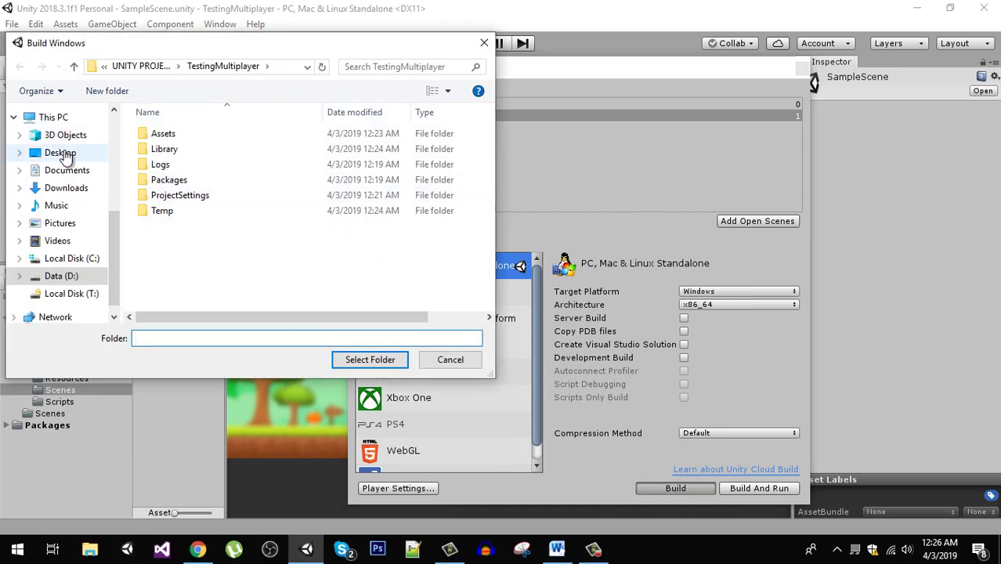
pyautogui.click(12, 153)
pyautogui.rightClick(251, 237)
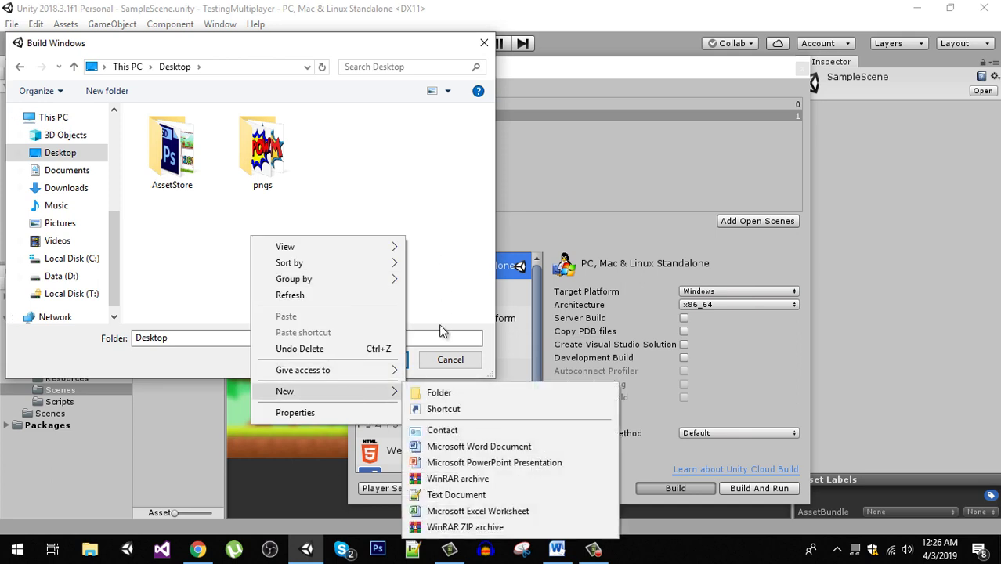
pyautogui.click(449, 389)
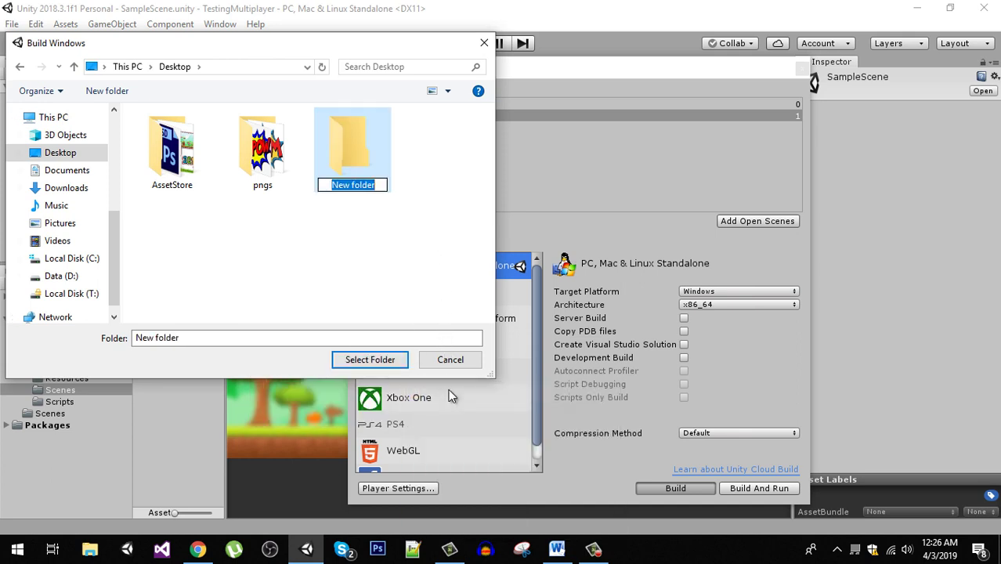
pyautogui.write('build')
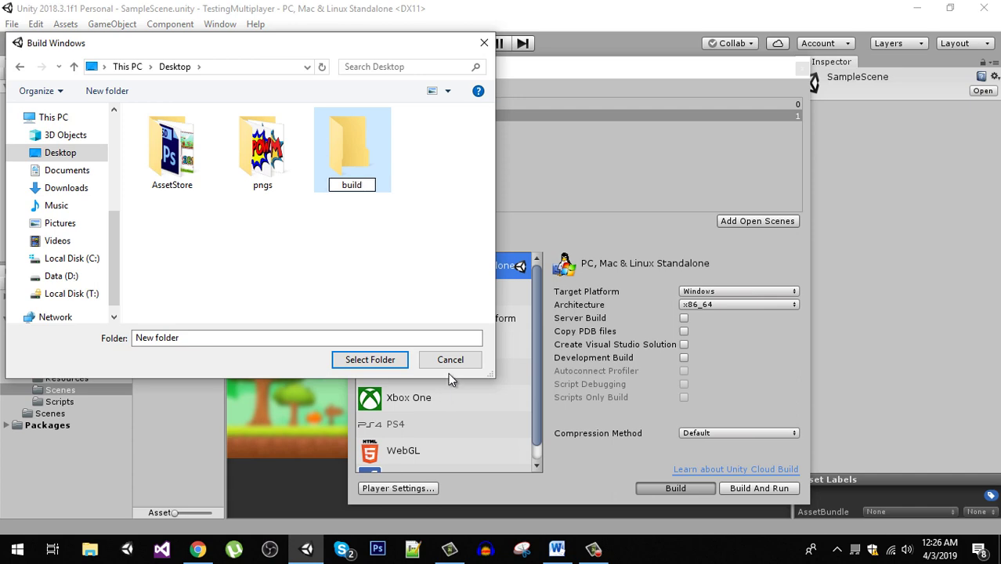
pyautogui.press('Return')
pyautogui.doubleClick(364, 158)
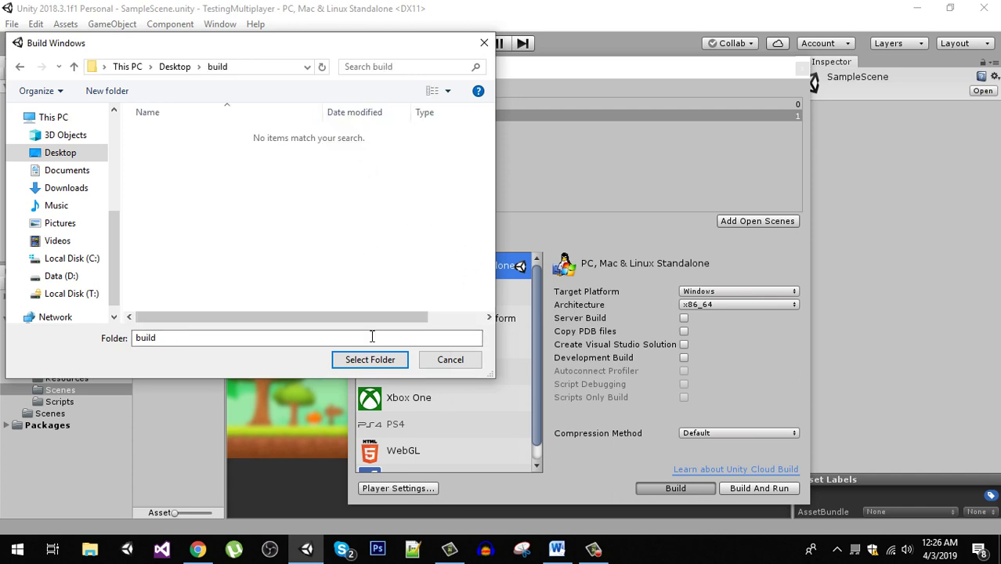
pyautogui.click(375, 361)
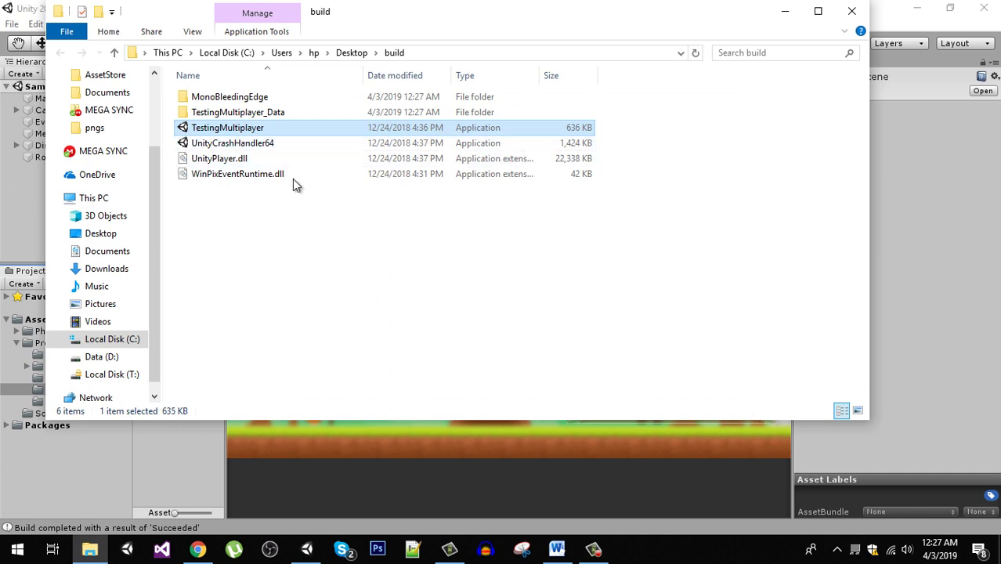
# Run the built TestingMultiplayer application windowed at 640 x 480 and move its window toward the right half of the desktop.
pyautogui.click(273, 253)
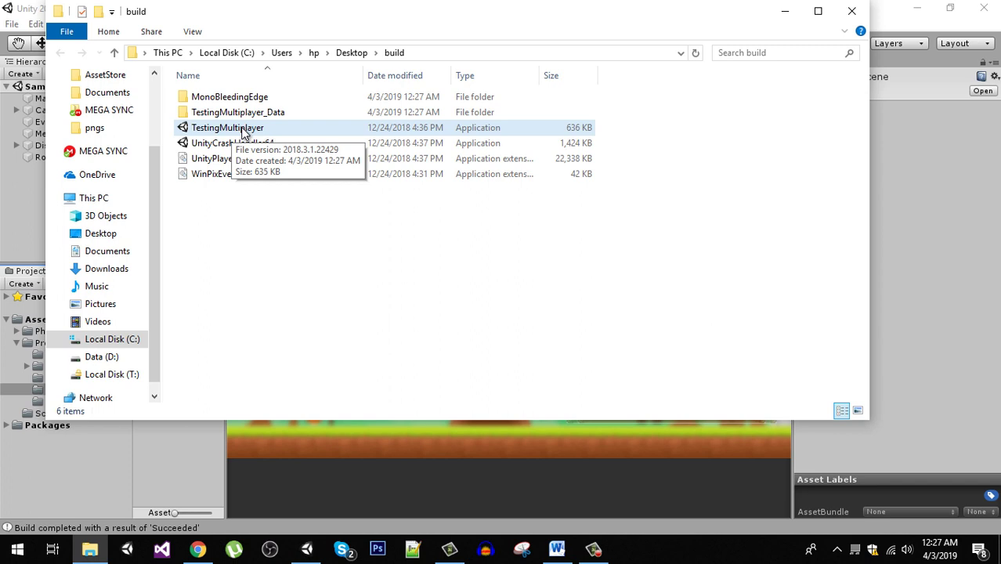
pyautogui.click(243, 130)
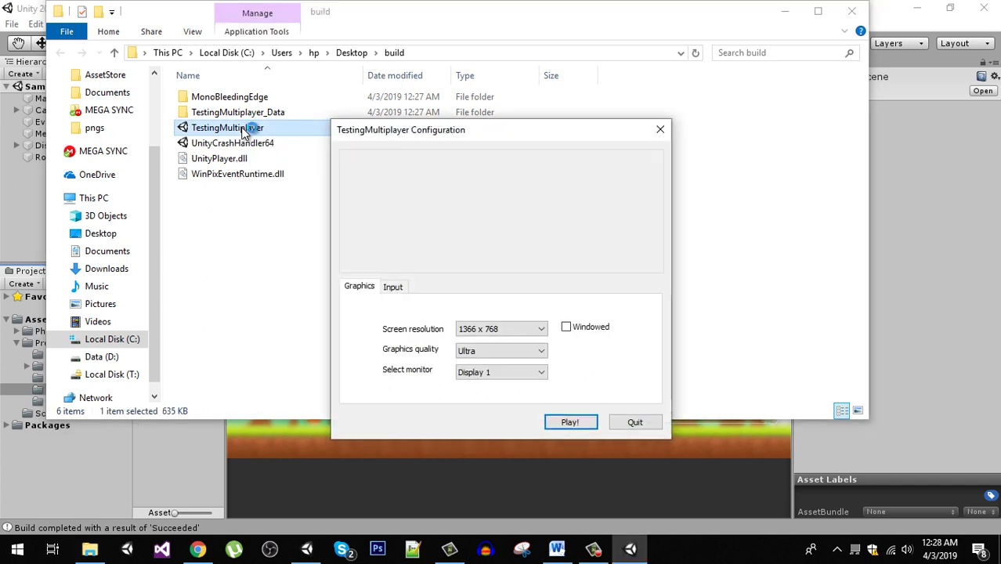
pyautogui.click(523, 330)
pyautogui.click(502, 343)
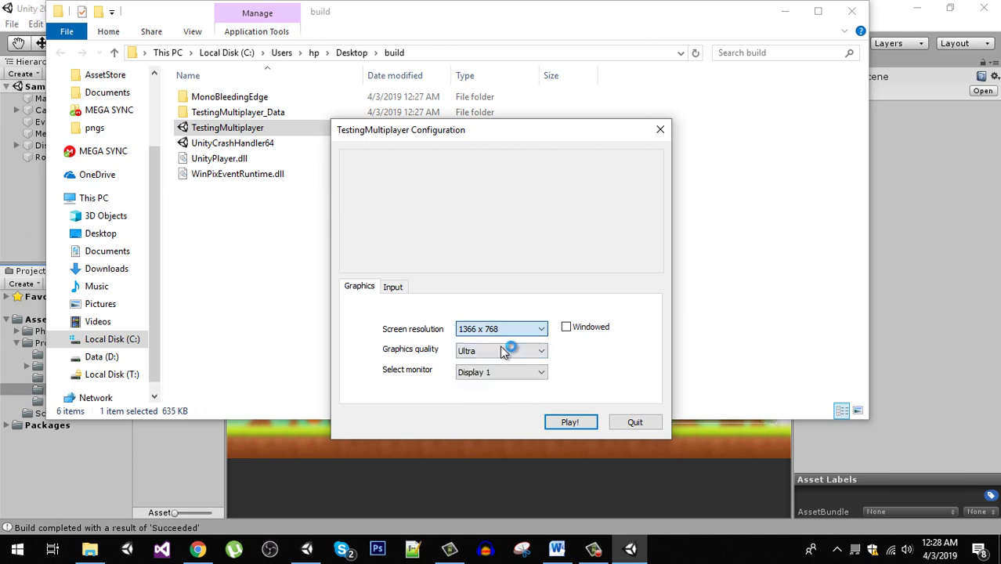
pyautogui.click(568, 328)
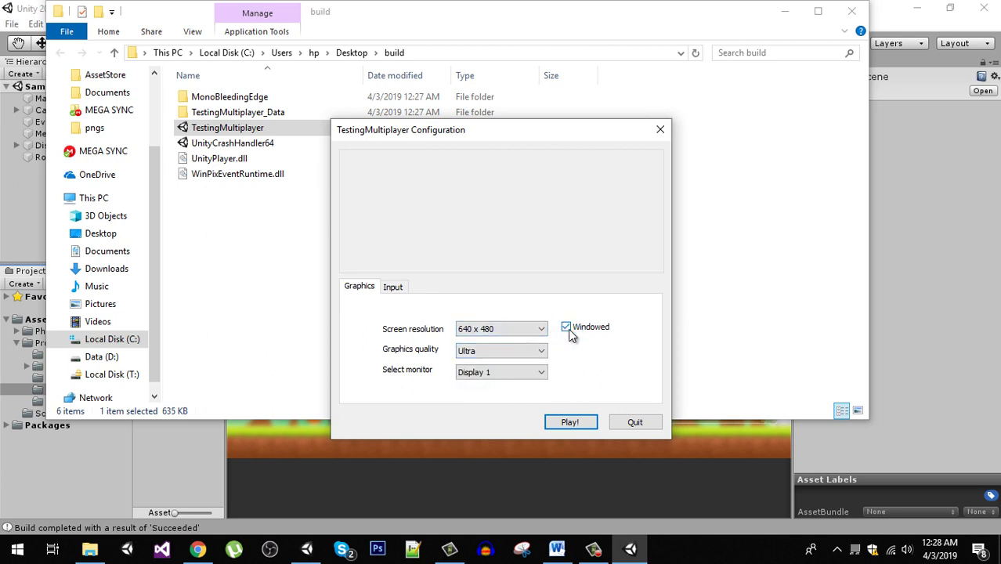
pyautogui.click(576, 422)
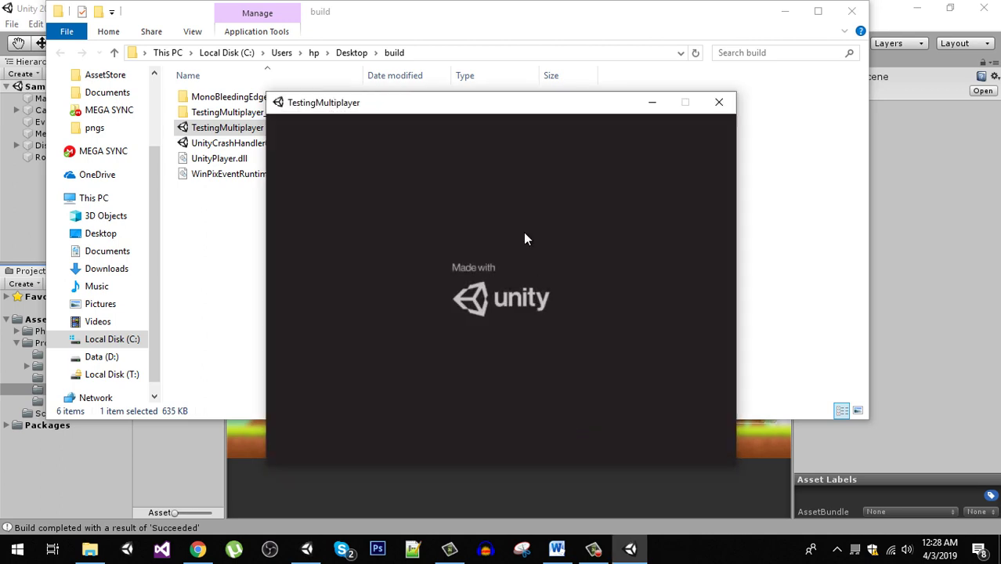
pyautogui.moveTo(488, 108); pyautogui.dragTo(697, 86)
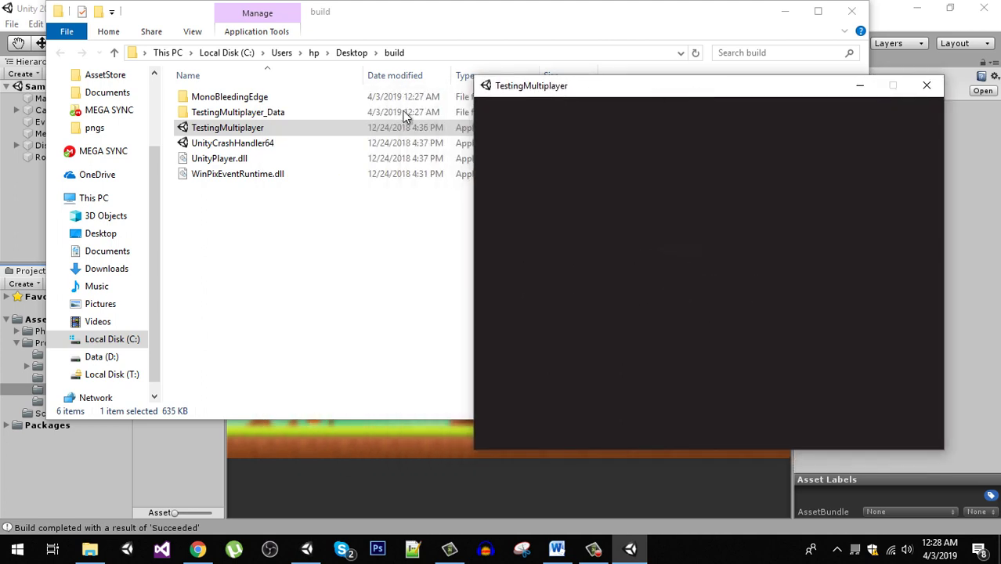
# Launch a second instance of TestingMultiplayer with the same 640 x 480 windowed settings.
pyautogui.click(259, 129)
pyautogui.rightClick(250, 129)
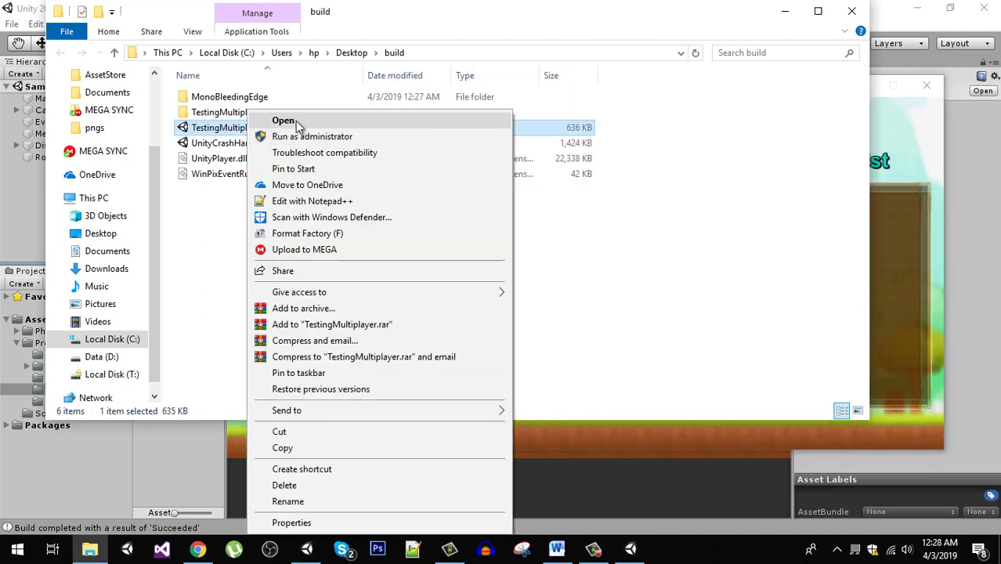
pyautogui.click(285, 121)
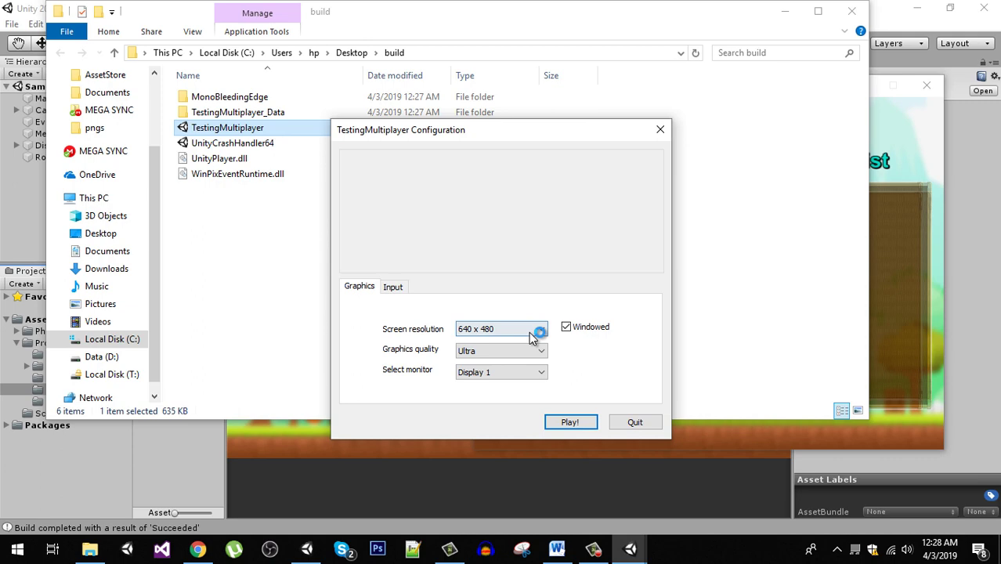
pyautogui.click(579, 422)
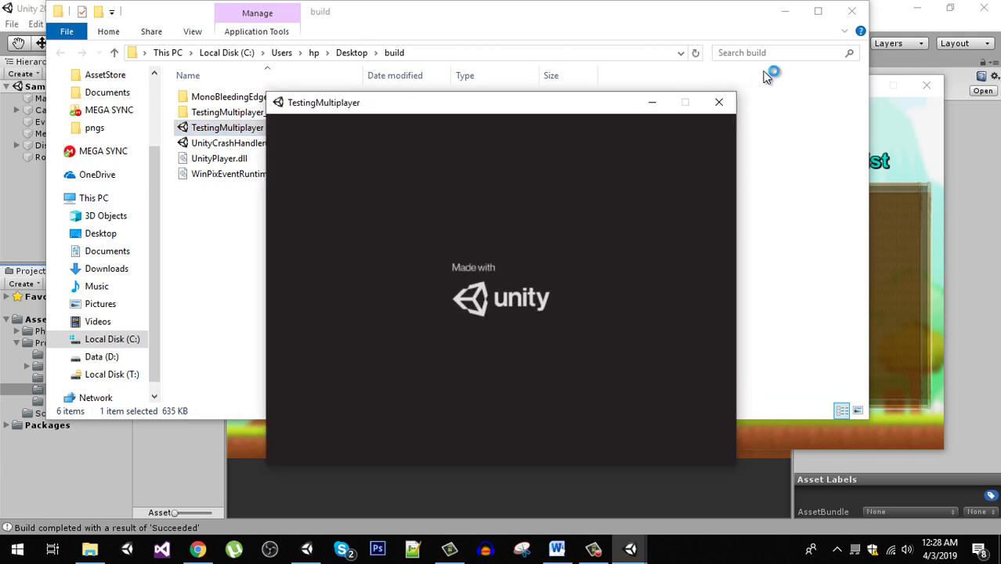
# Minimize the build folder window and arrange the two TestingMultiplayer game windows side by side.
pyautogui.click(784, 11)
pyautogui.moveTo(548, 107); pyautogui.dragTo(351, 101)
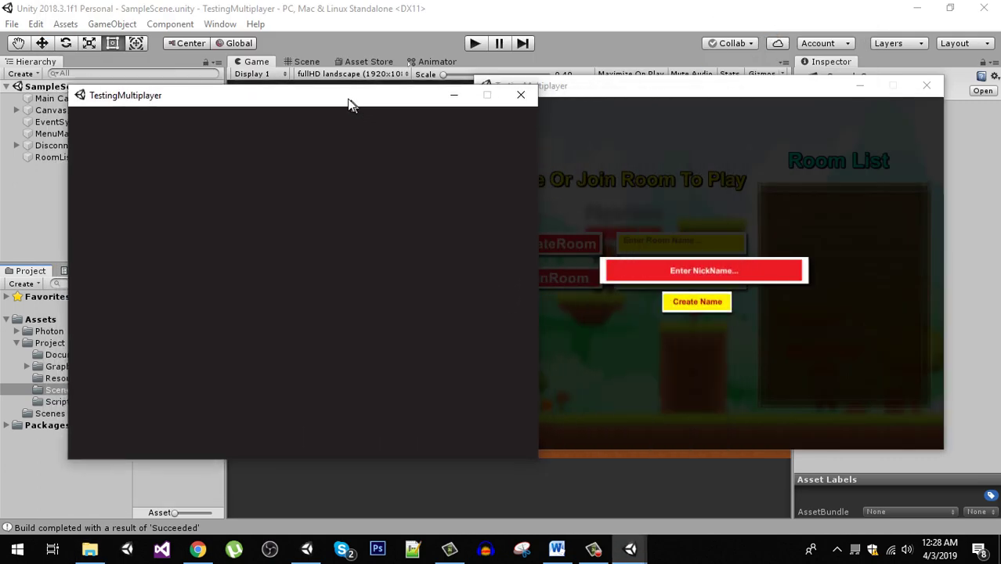
pyautogui.moveTo(625, 91); pyautogui.dragTo(647, 92)
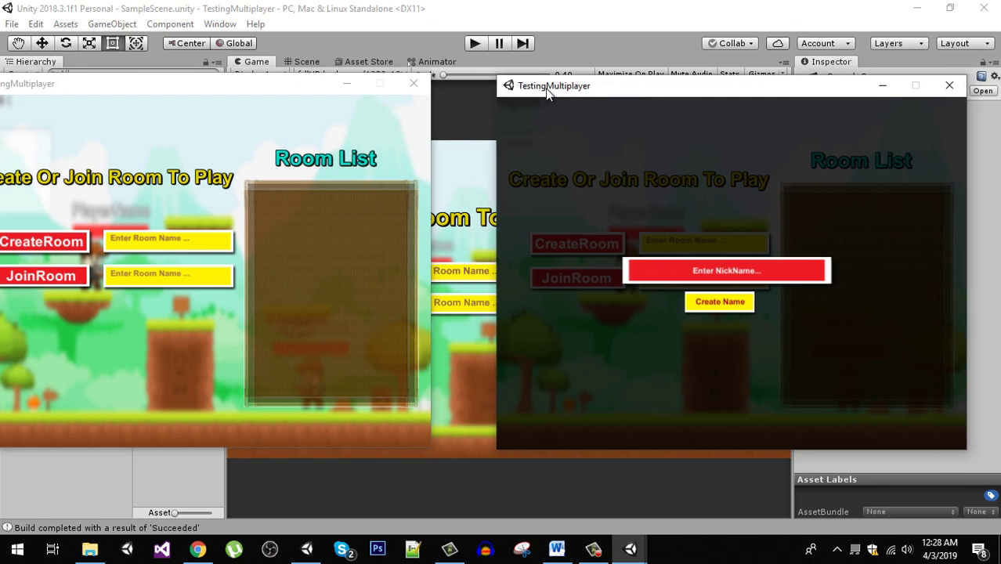
pyautogui.moveTo(253, 94); pyautogui.dragTo(315, 89)
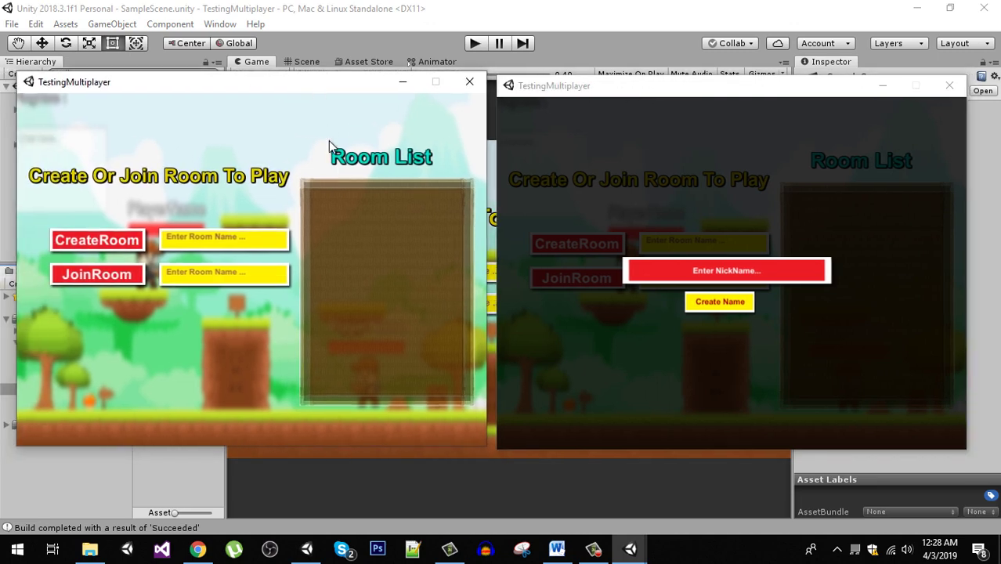
# Create the nickname pc1 in the first game instance and pc2 in the second instance.
pyautogui.click(312, 264)
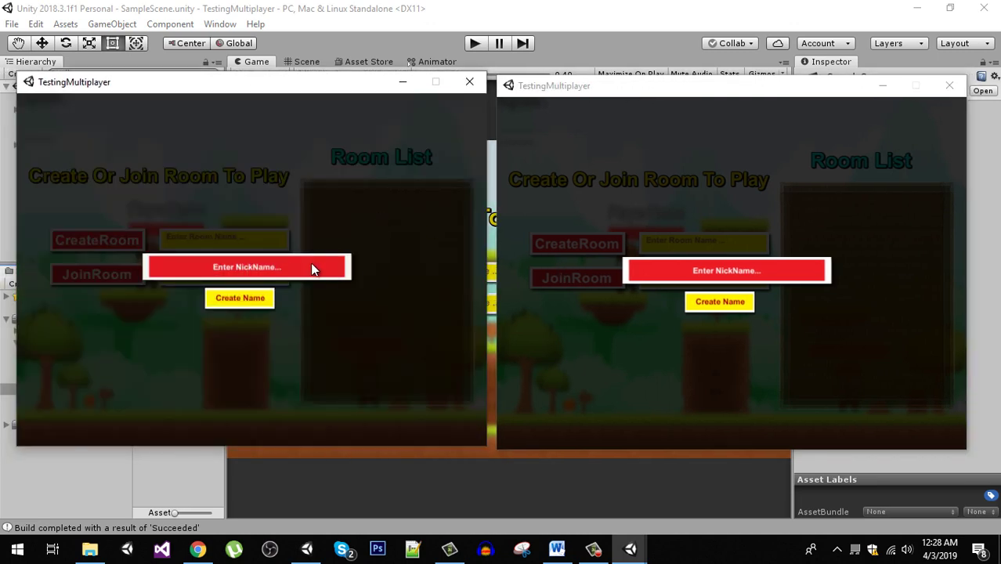
pyautogui.write('pc1')
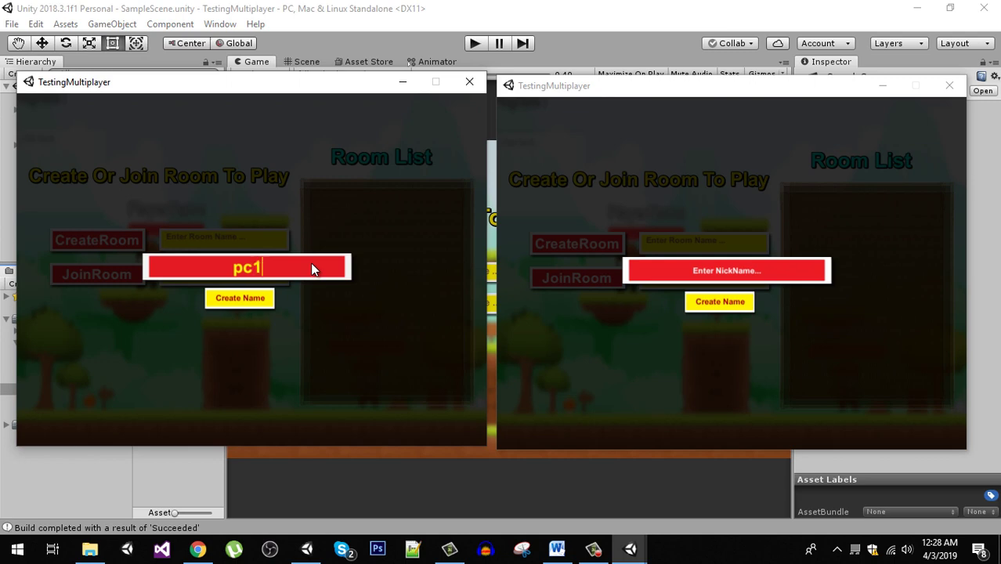
pyautogui.click(249, 300)
pyautogui.click(727, 274)
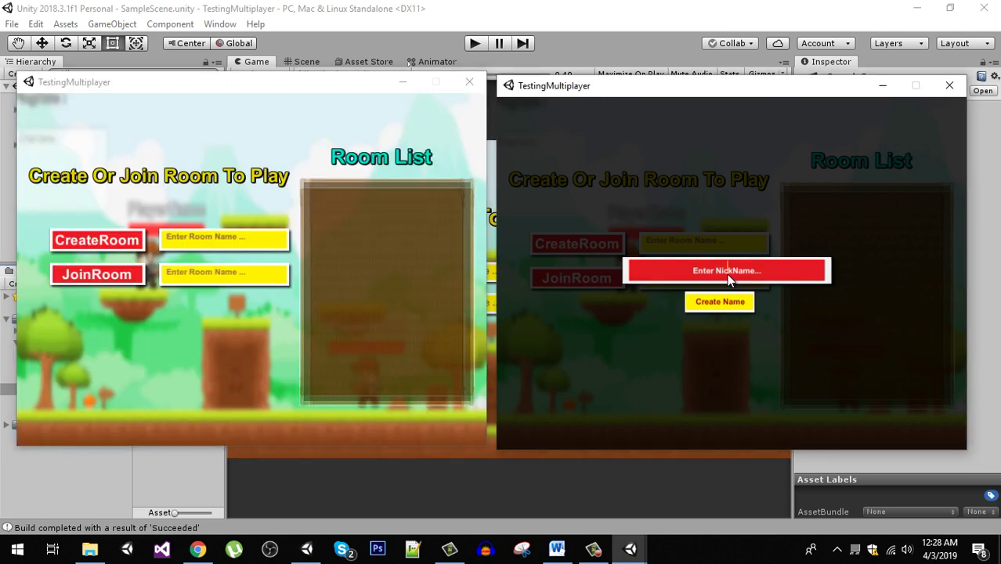
pyautogui.write('pc2')
pyautogui.click(723, 298)
# Create a room named Room in the pc1 instance and bring the pc2 instance to the front.
pyautogui.click(188, 243)
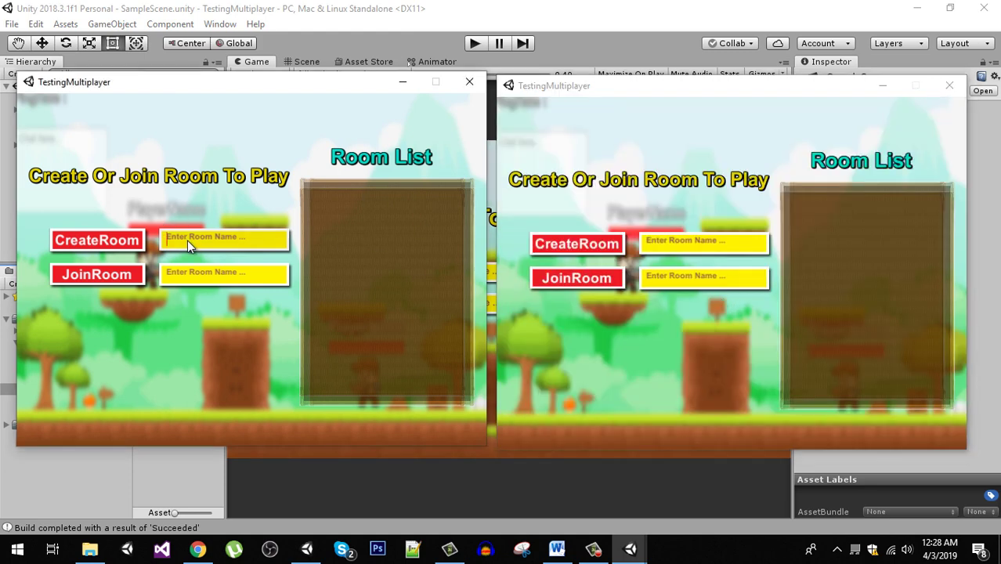
pyautogui.write('Room')
pyautogui.click(125, 241)
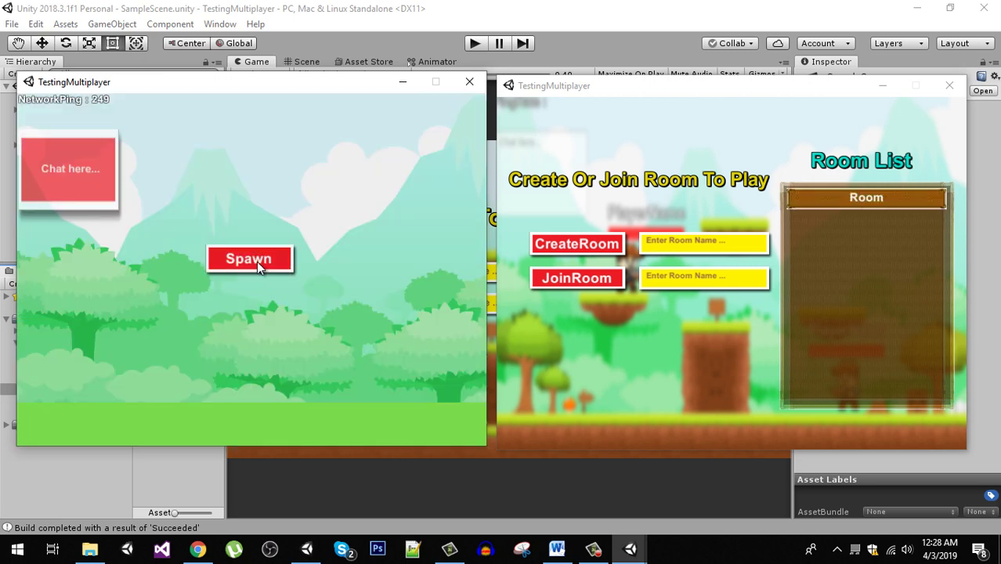
pyautogui.click(766, 85)
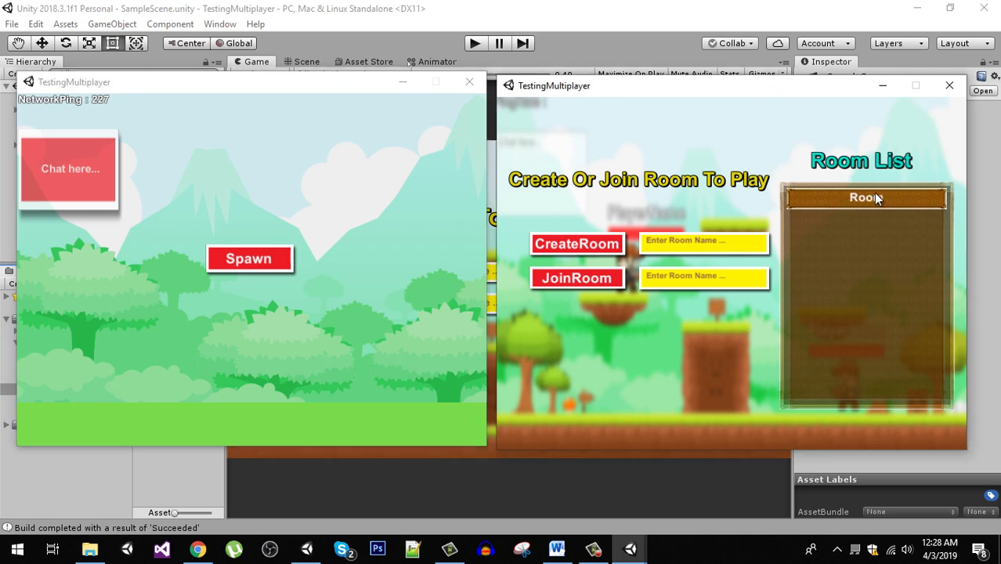
# Spawn the pc1 player and walk it back and forth across the level to test its movement.
pyautogui.click(255, 262)
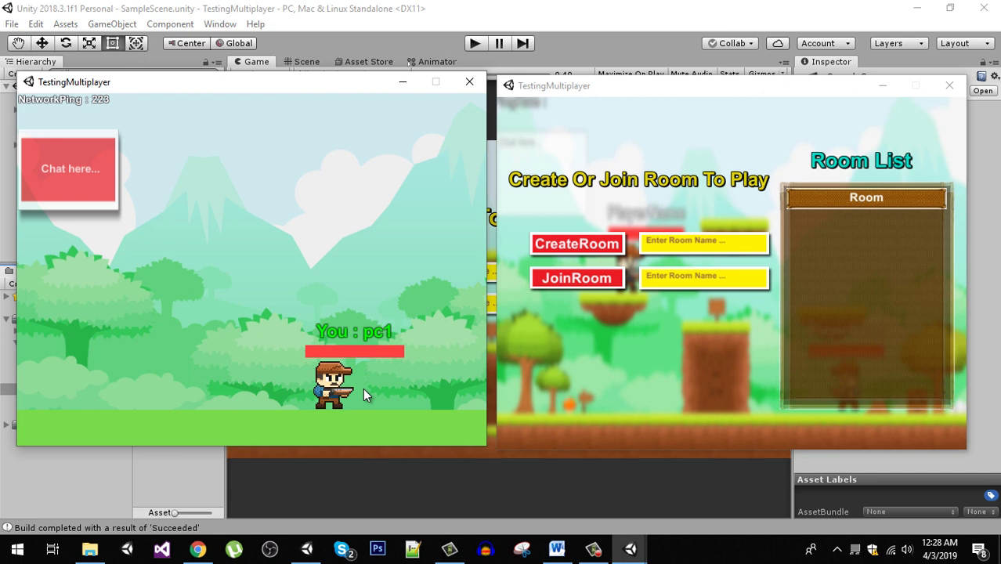
pyautogui.press('Left')
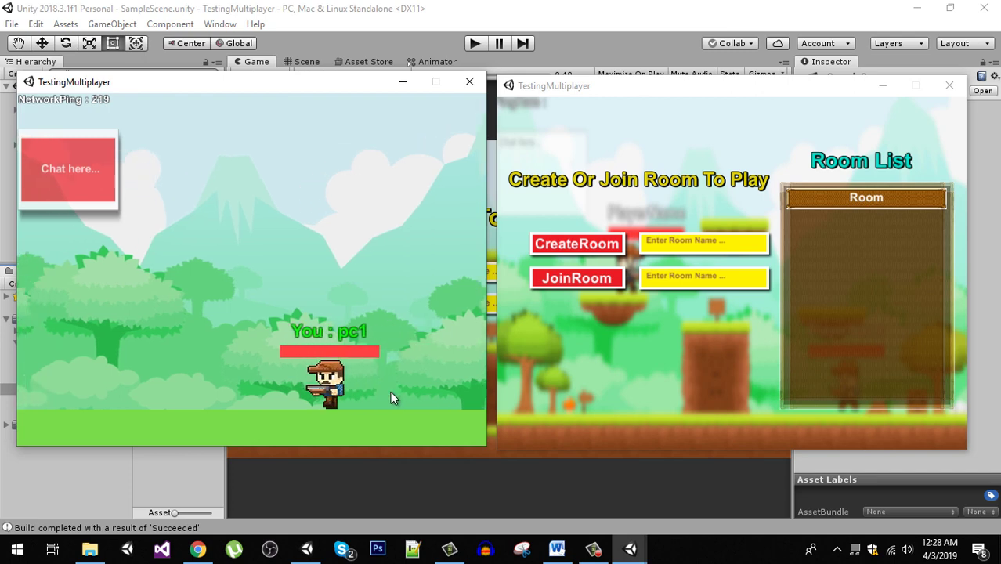
pyautogui.press('Left')
pyautogui.press('Right')
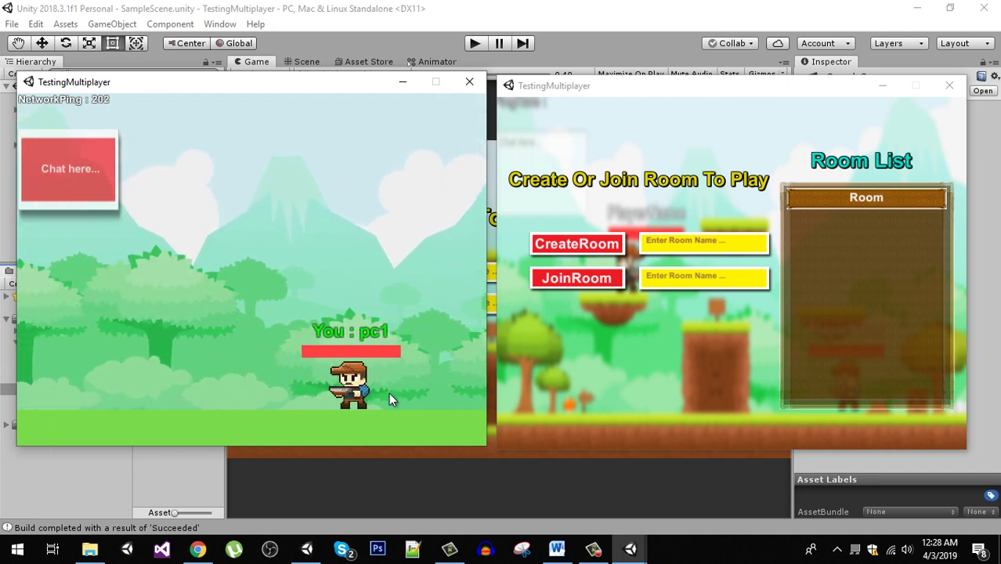
pyautogui.press('Left')
pyautogui.press('Left')
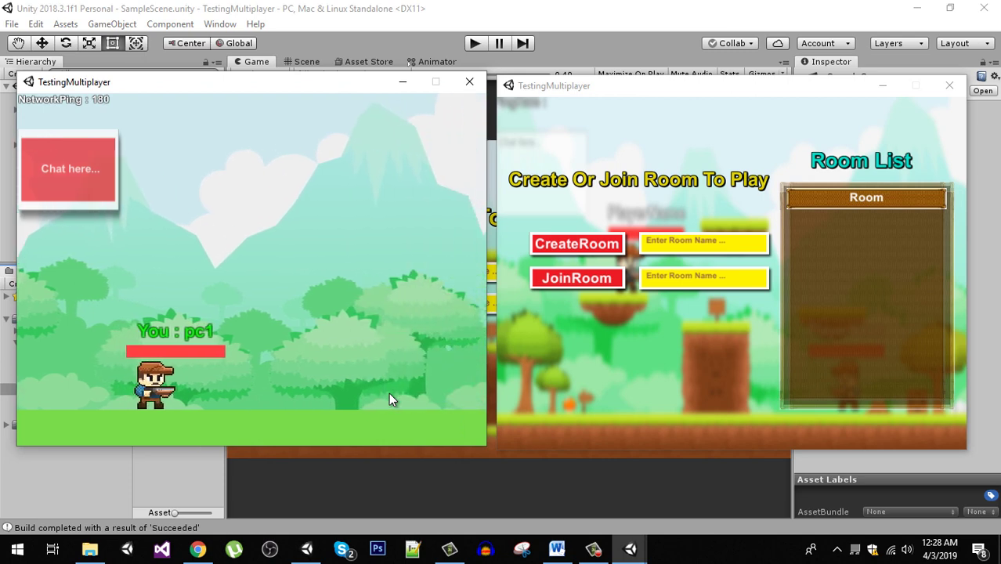
pyautogui.press('Right')
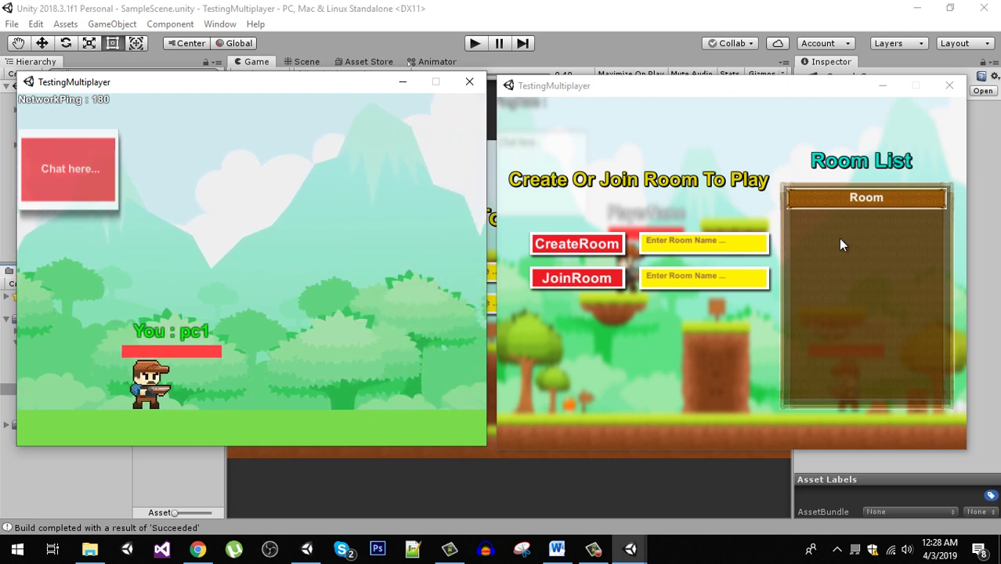
# Join Room from the room list in the pc2 instance and spawn the pc2 player.
pyautogui.click(876, 200)
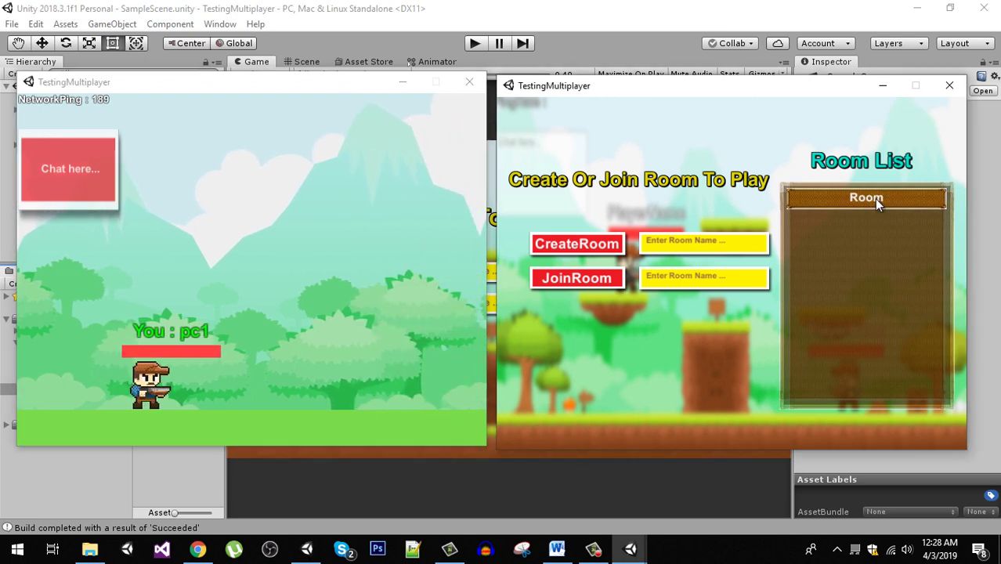
pyautogui.click(874, 199)
pyautogui.click(725, 264)
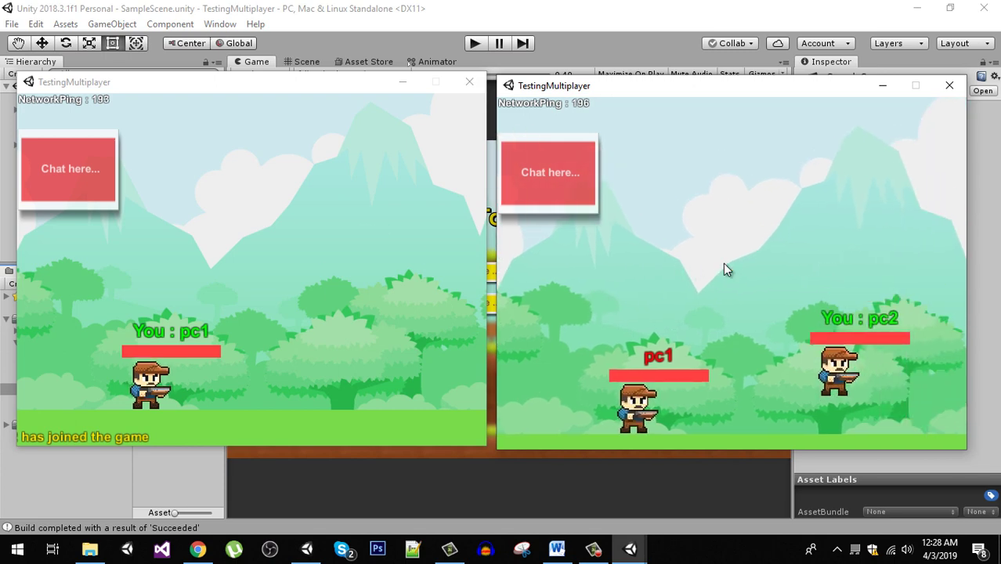
# Turn pc2 to face pc1 and shoot pc1 repeatedly until it is eliminated, to test damage and respawning.
pyautogui.press('Left')
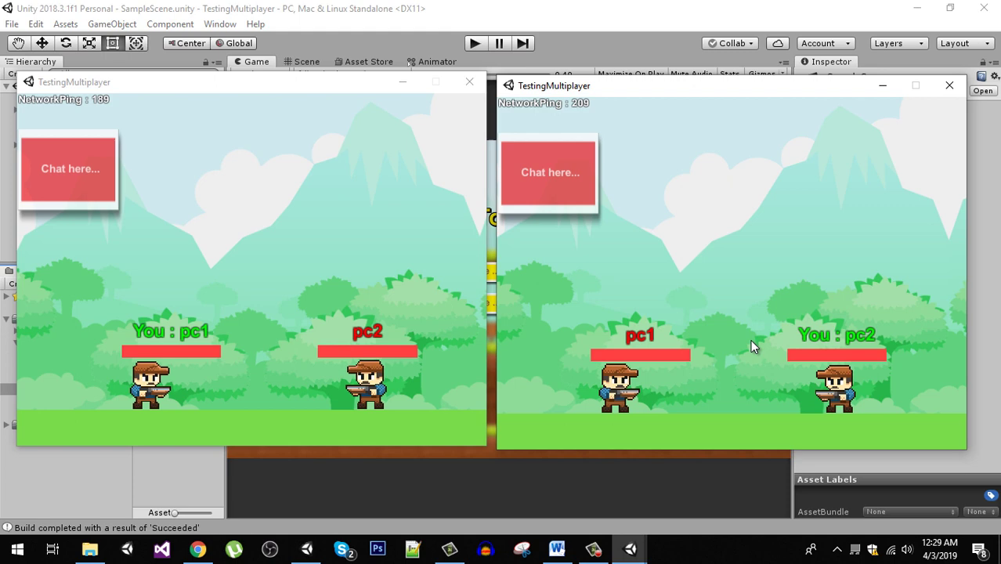
pyautogui.press('space')
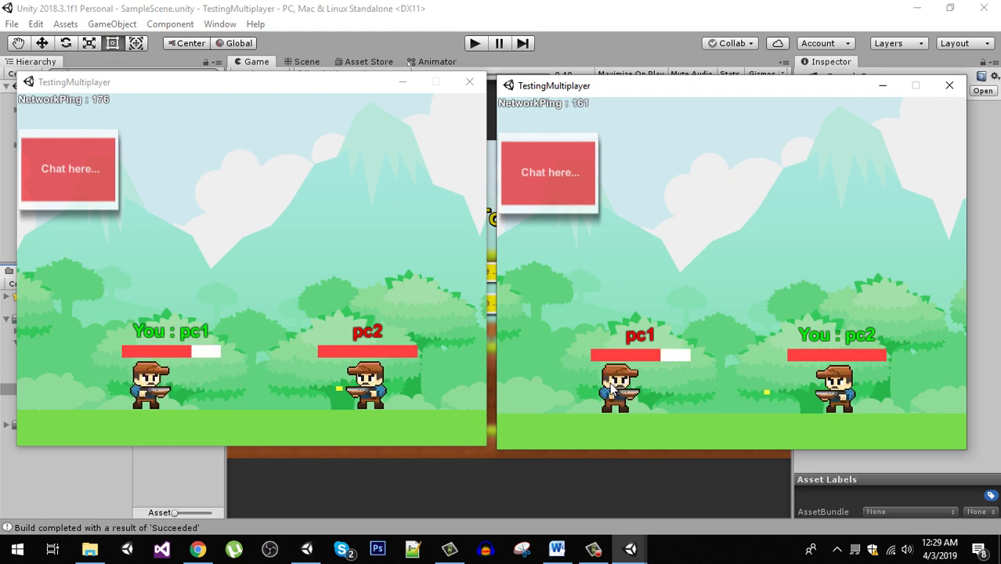
pyautogui.press('space')
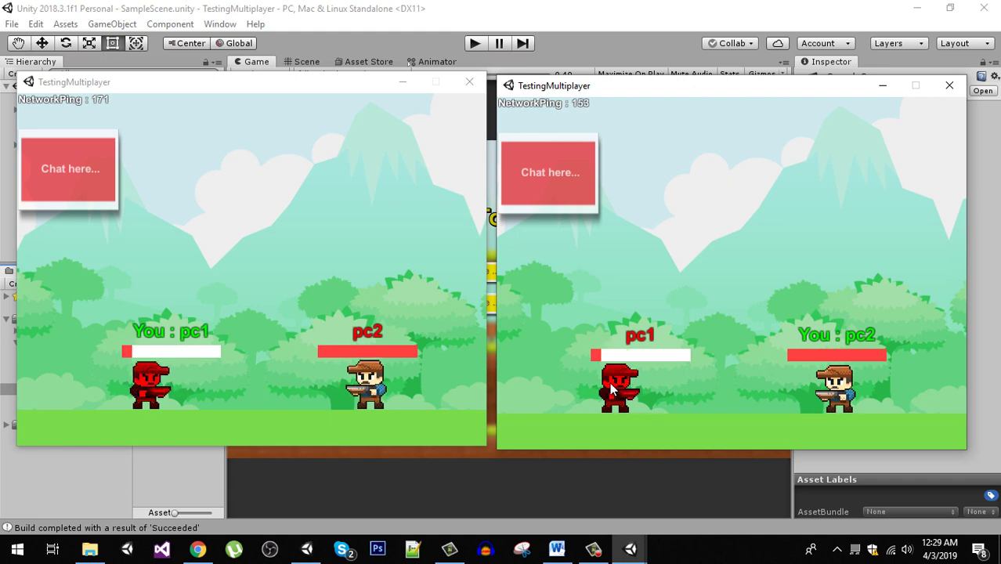
pyautogui.press('space')
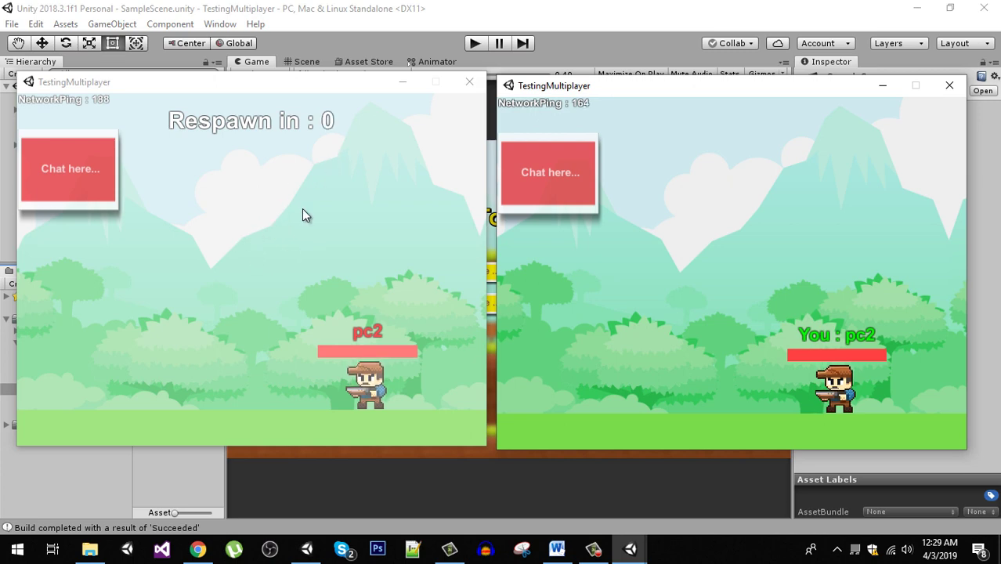
pyautogui.click(337, 368)
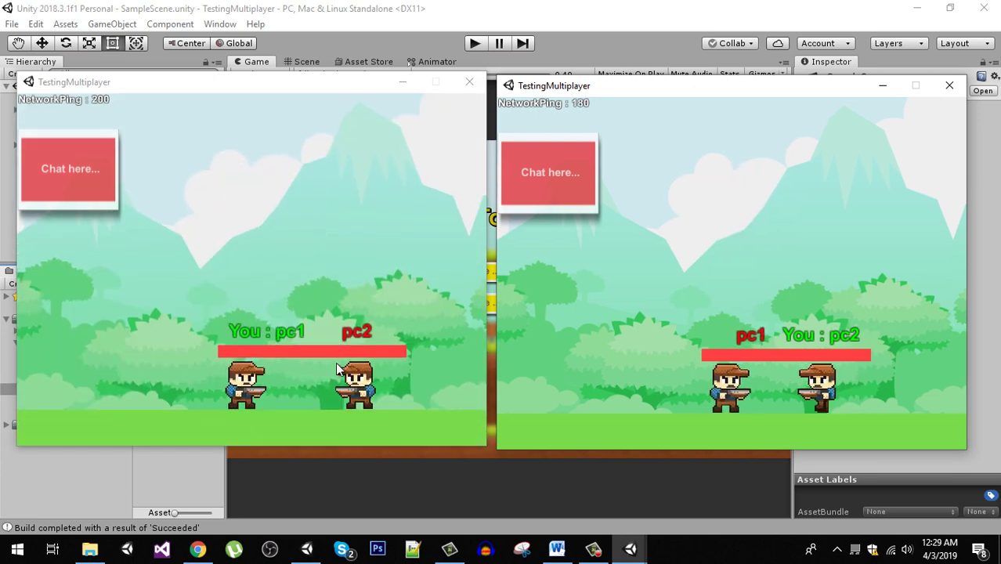